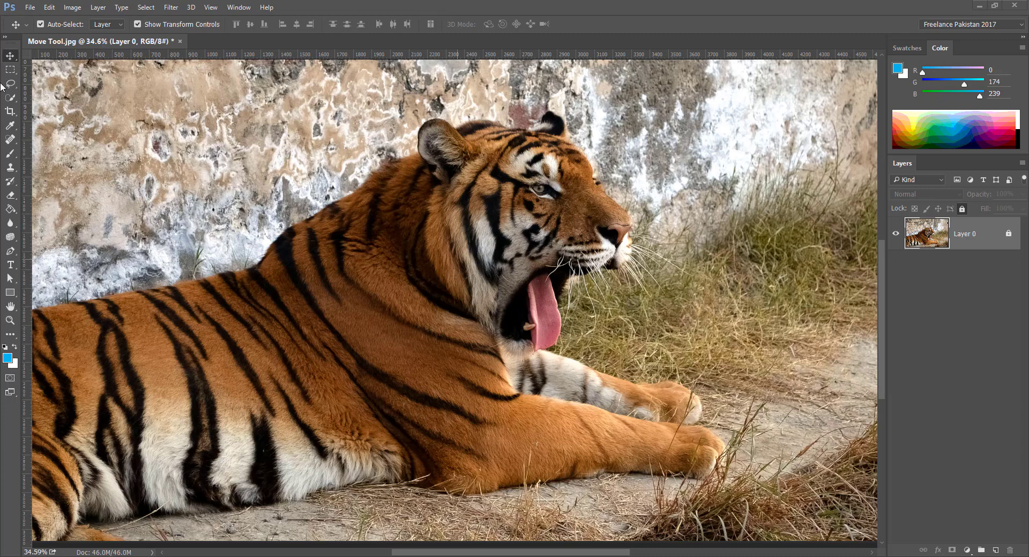
Step: Toggle the toolbar between its single-column and two-column layouts, leaving it in two columns
left_click(5, 37)
left_click(5, 37)
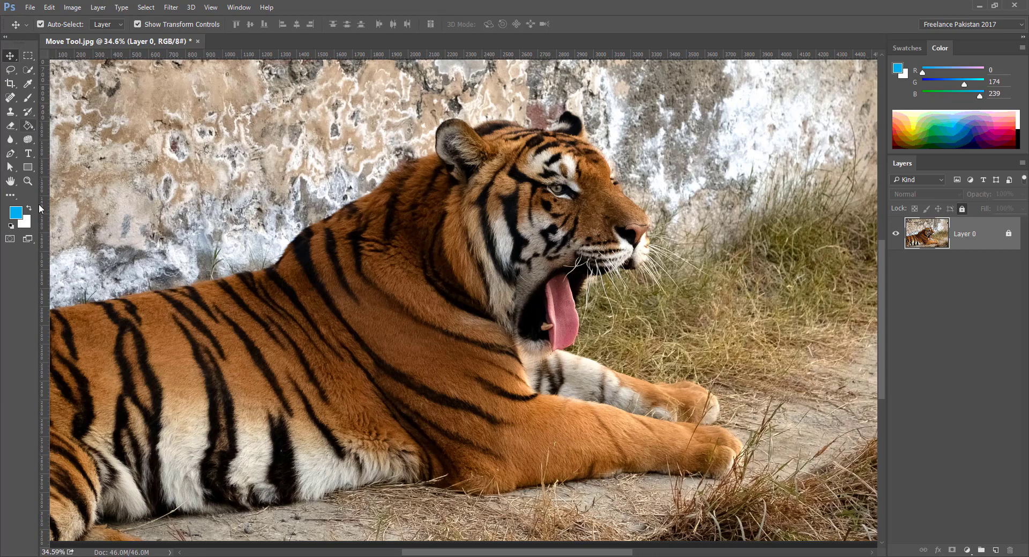
left_click(5, 37)
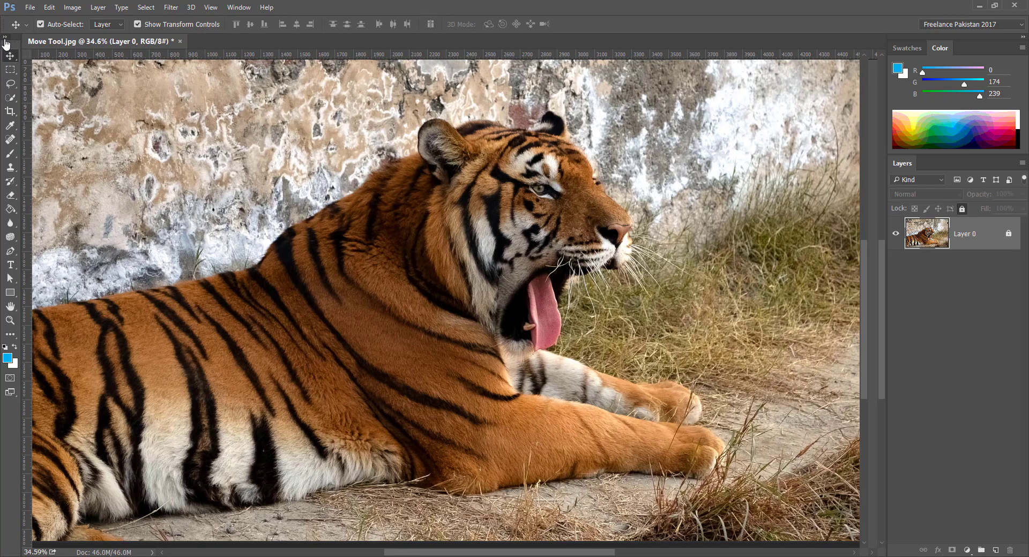
left_click(5, 37)
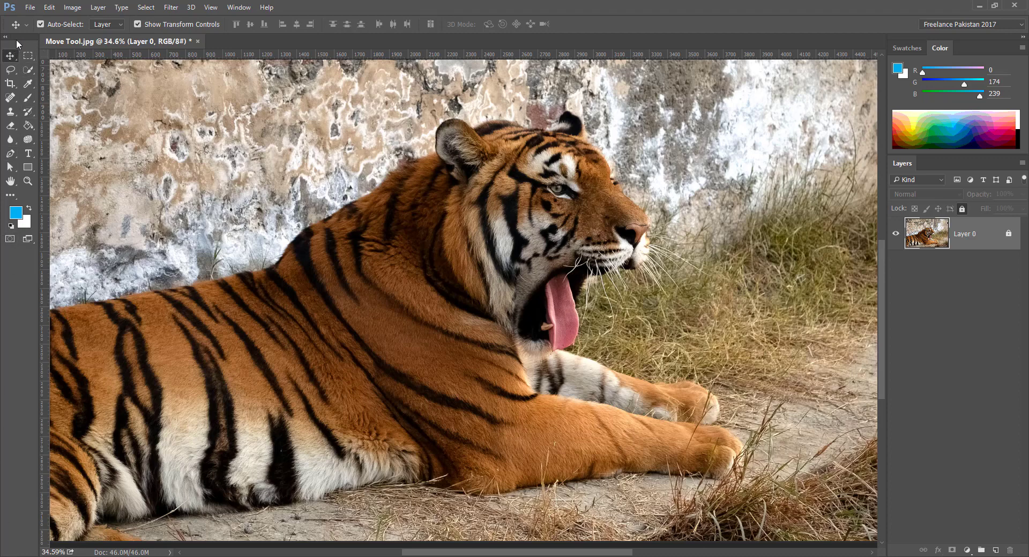
Step: Dock the toolbar beside the Color and Layers panels as a single column and return it to its original dock
left_click_drag(16, 40, 599, 114)
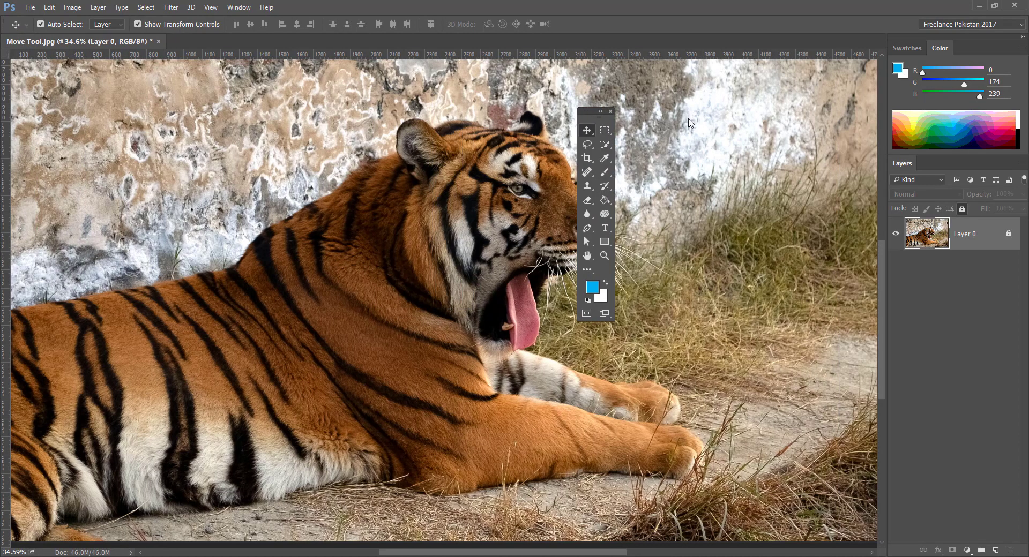
left_click_drag(690, 123, 884, 114)
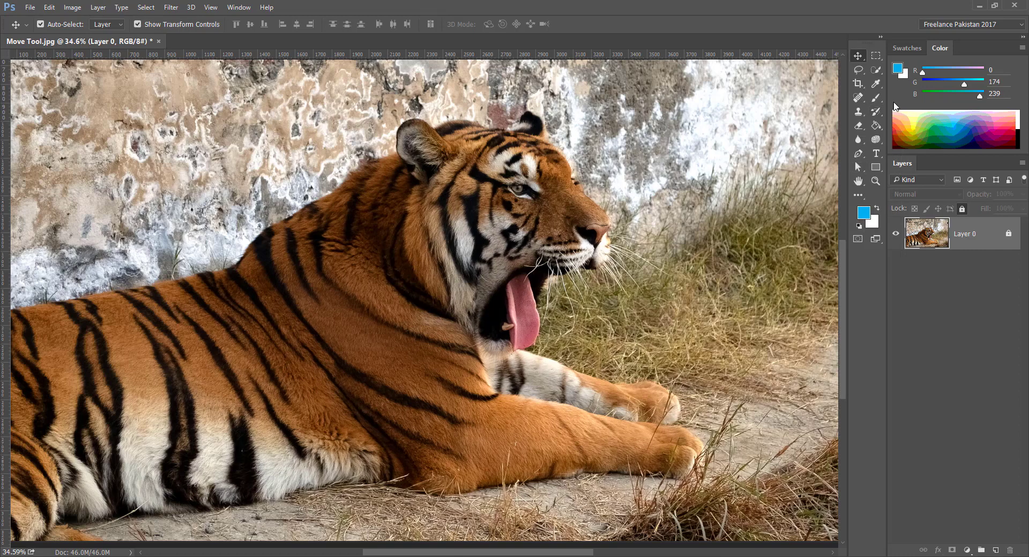
left_click(881, 39)
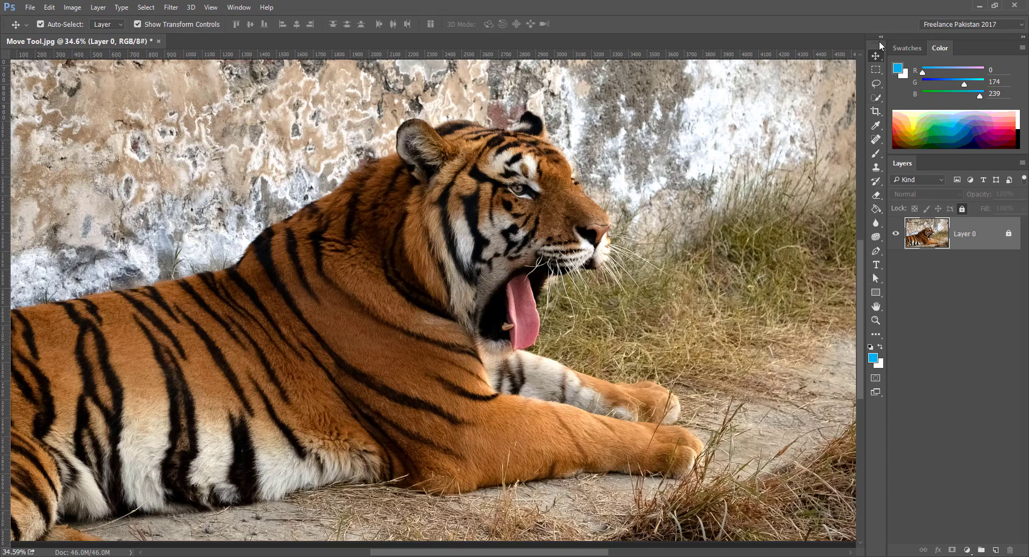
left_click_drag(879, 41, 582, 190)
left_click_drag(509, 219, 11, 54)
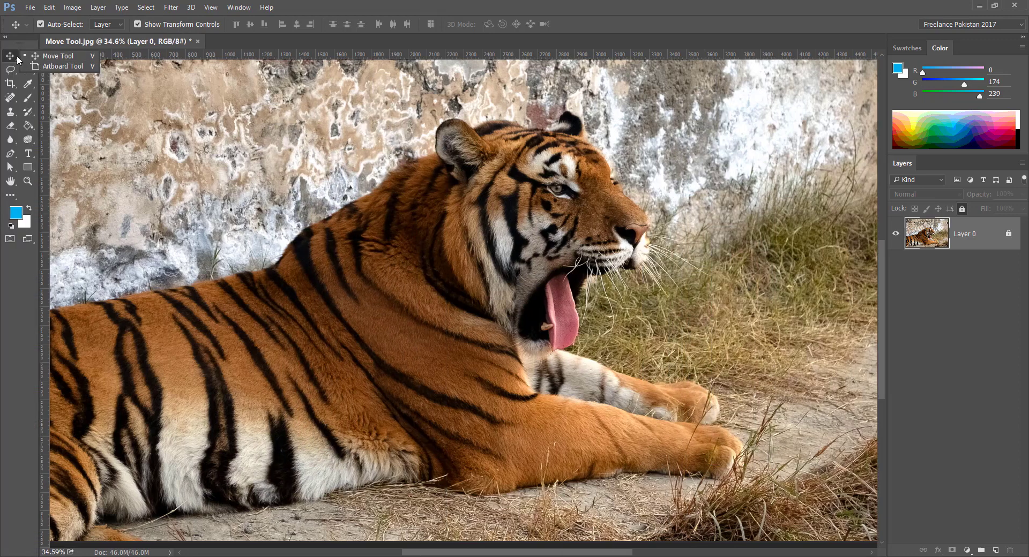
Step: Alternate between the Move tool and the Rectangular Marquee tool, finishing on the Move tool
right_click(12, 57)
left_click(74, 58)
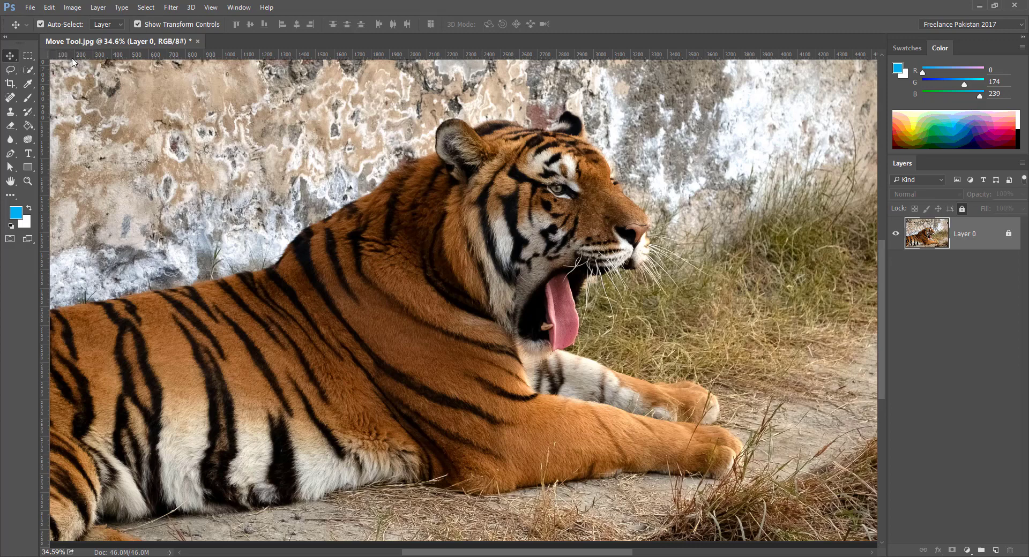
left_click(29, 59)
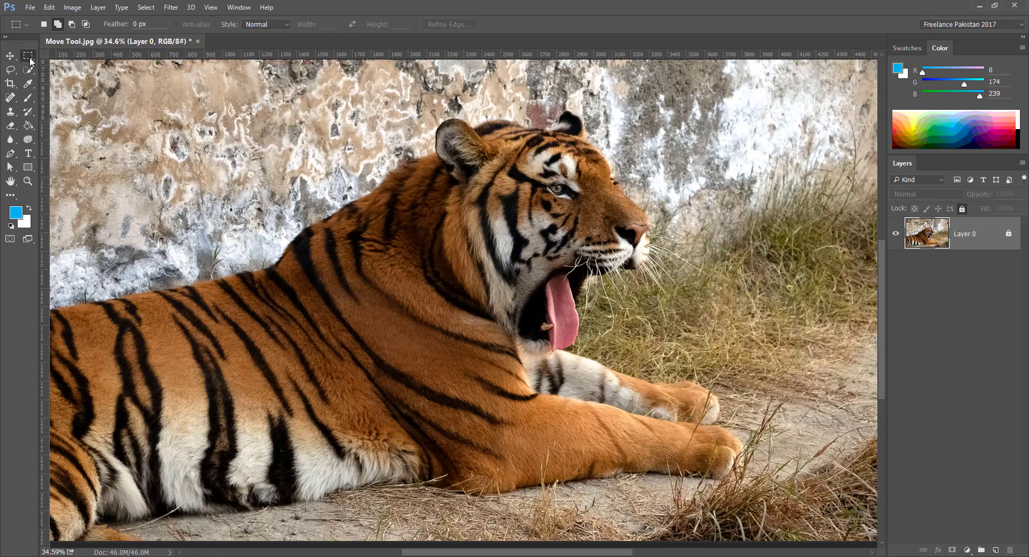
key("v")
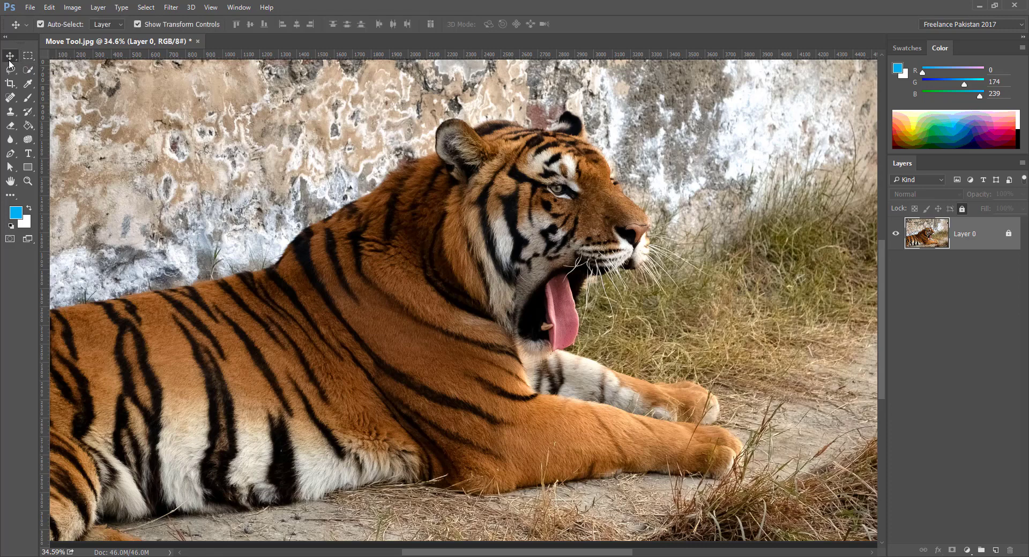
key("m")
key("v")
key("m")
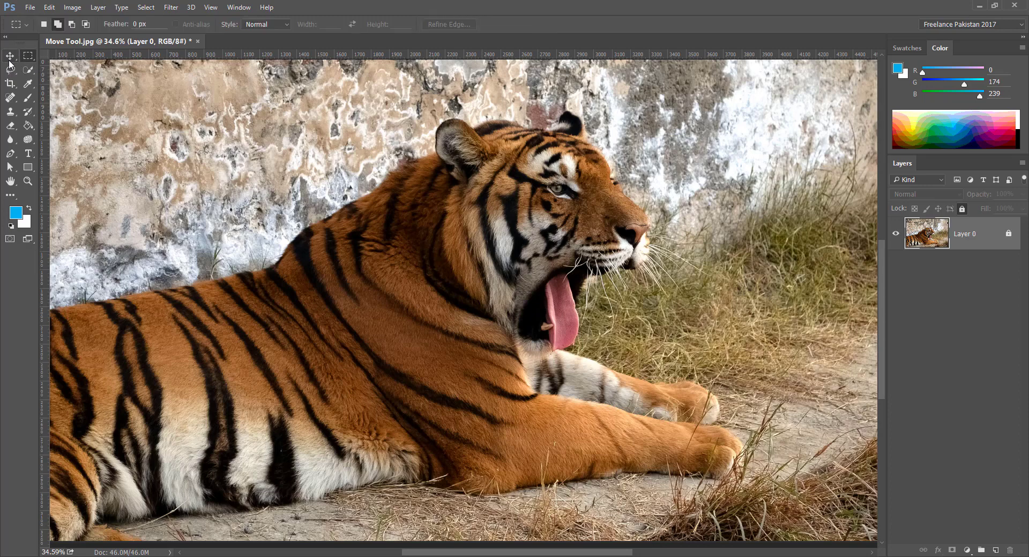
key("v")
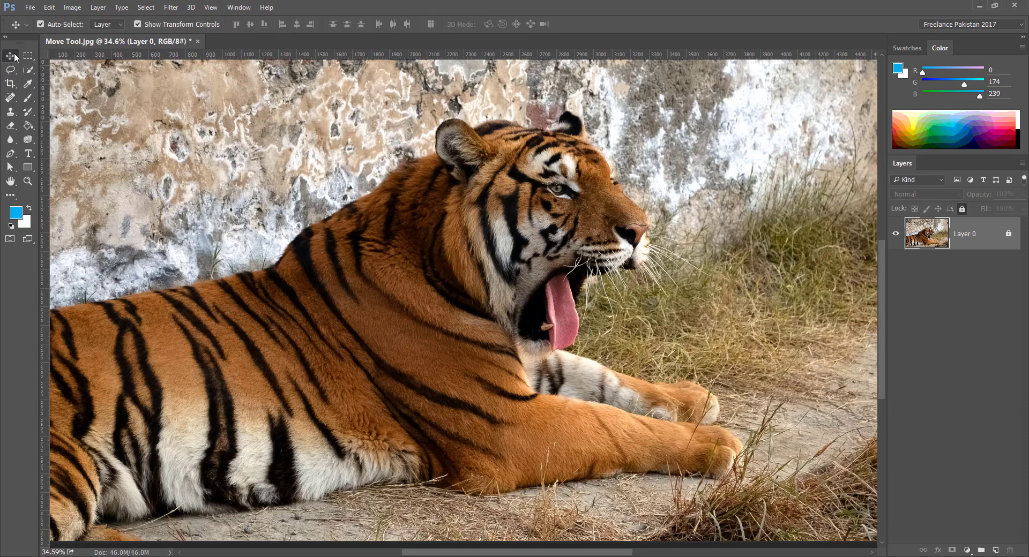
Step: Look at the tools grouped under the Move tool and the Rectangle tool, and reselect the Move tool
right_click(15, 58)
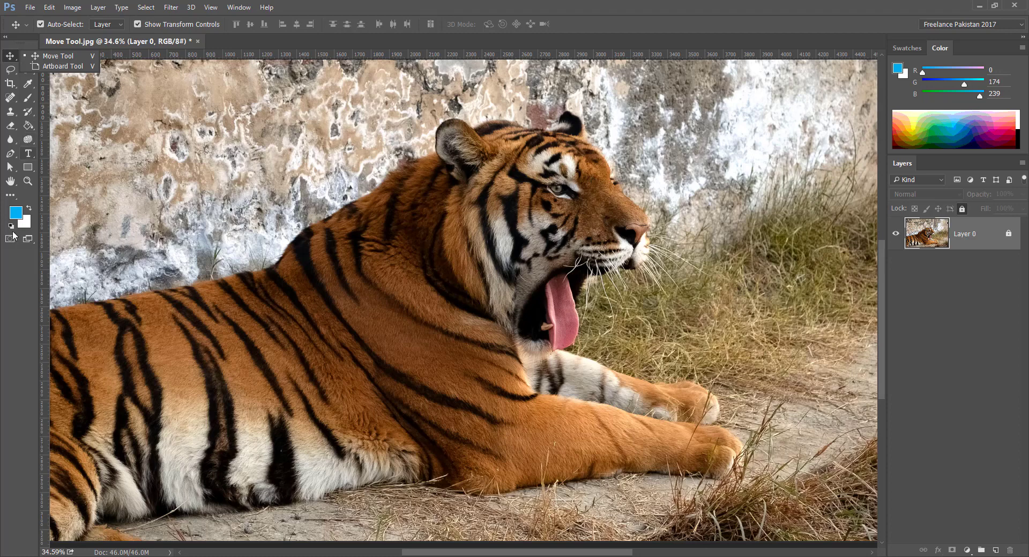
left_click(29, 168)
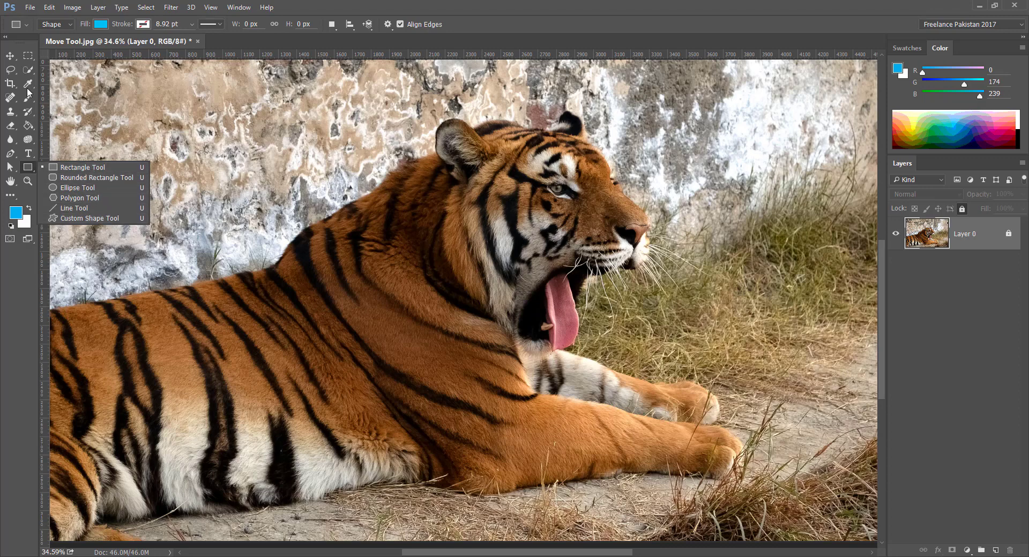
left_click(13, 56)
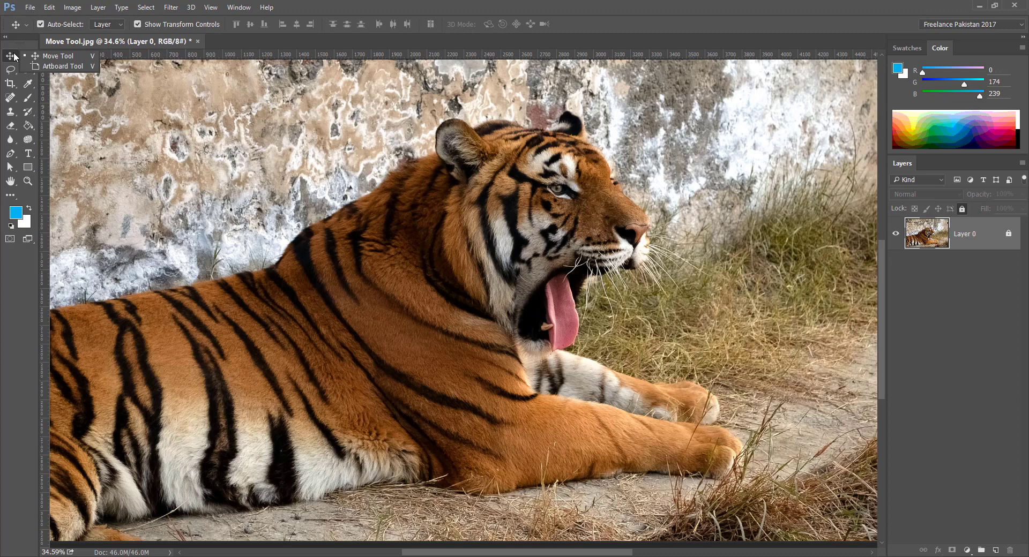
left_click(49, 57)
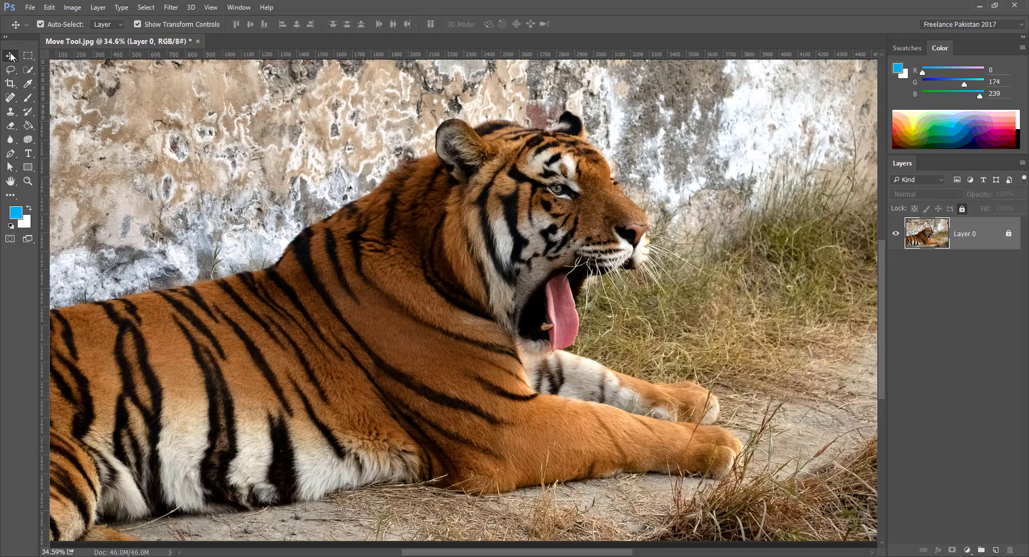
Step: Collapse the toolbar to a single column and choose the Move tool from its tool group
left_click(6, 37)
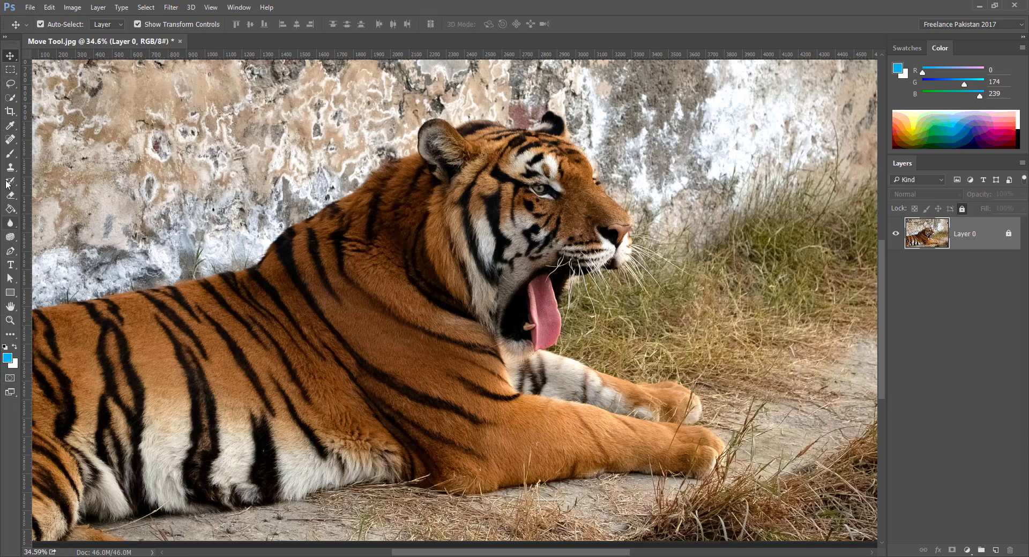
left_click(10, 57)
left_click(10, 57)
right_click(12, 60)
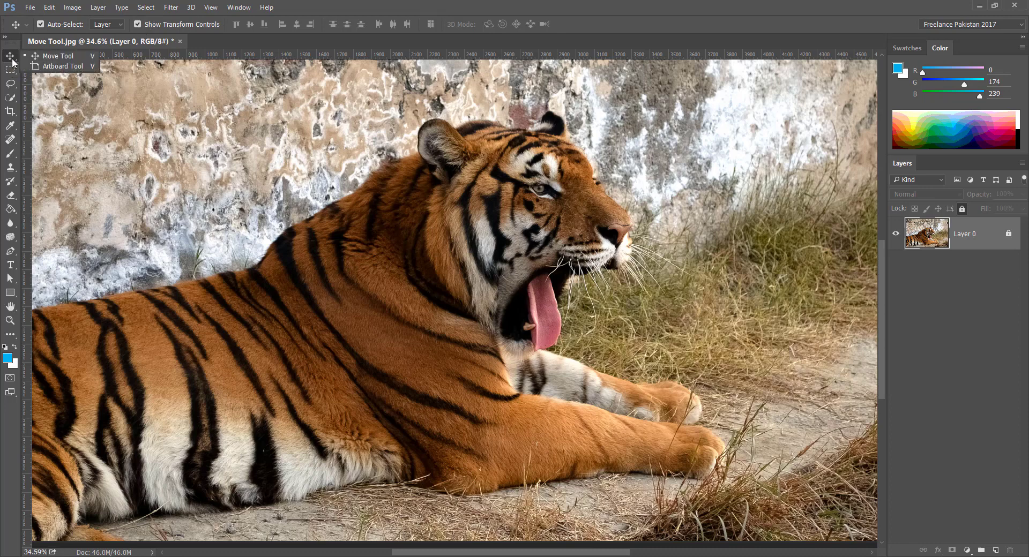
left_click(56, 57)
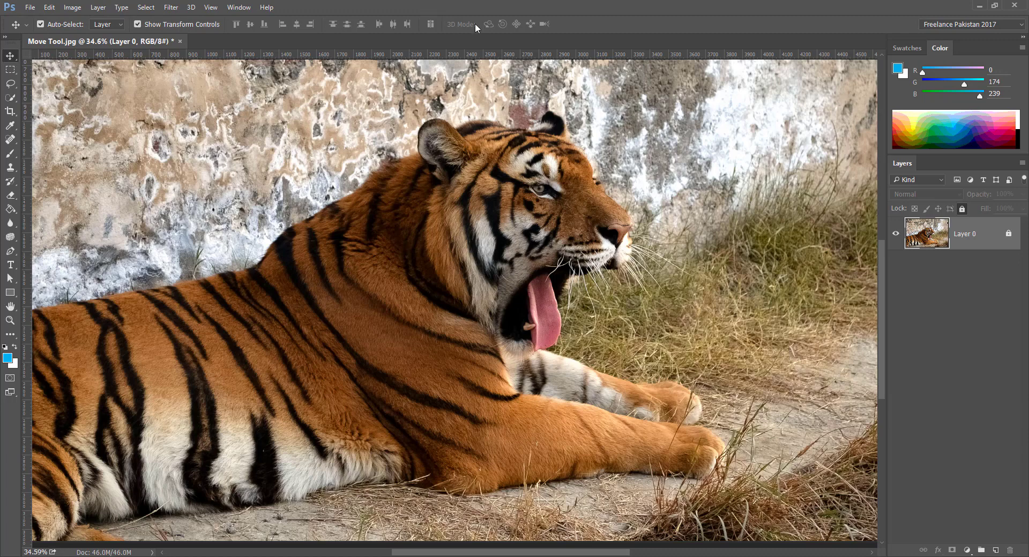
Step: Compare the option settings of the Artboard, Rectangular Marquee and Move tools by activating each in turn
right_click(11, 57)
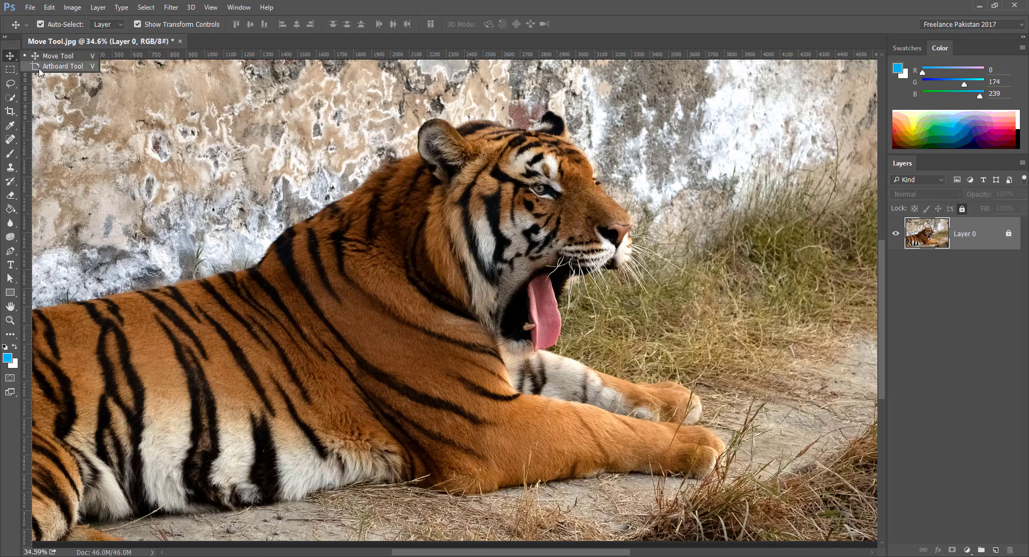
left_click(38, 69)
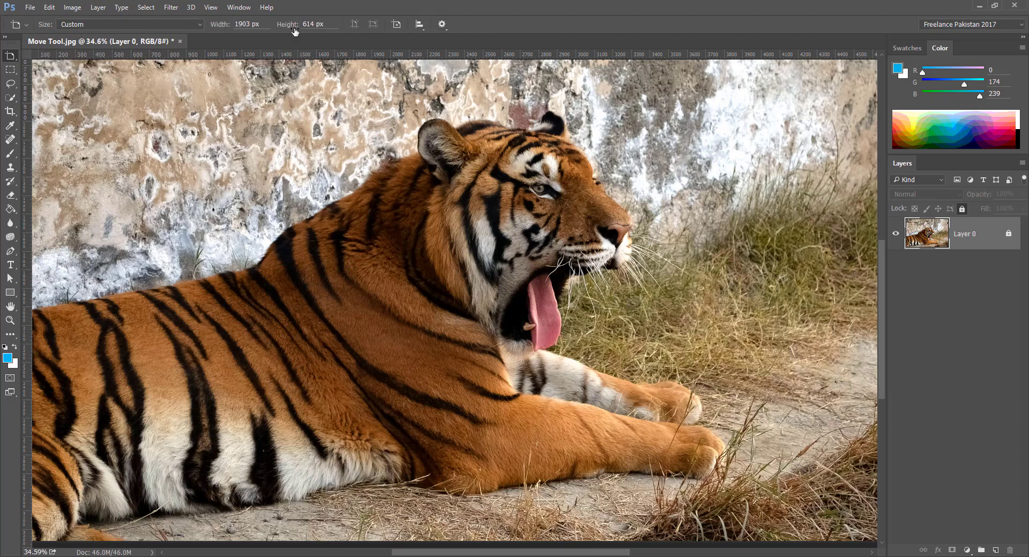
left_click(9, 70)
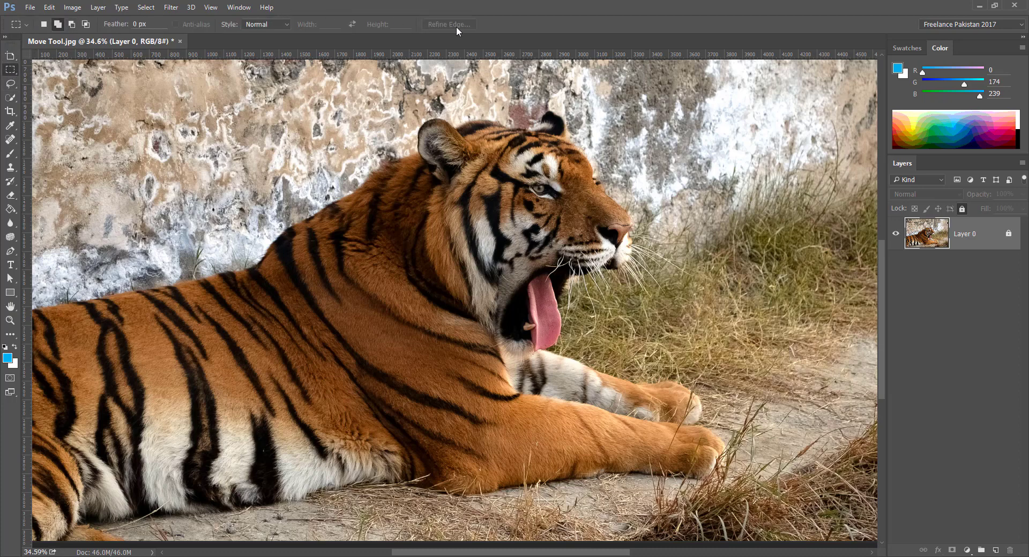
left_click(12, 57)
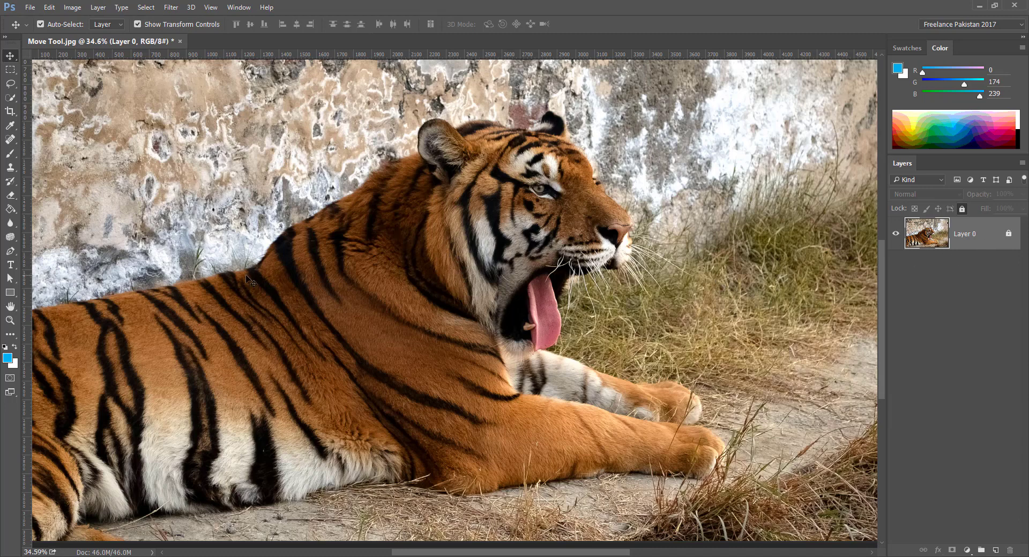
Step: Draw a blue rectangle of about 936 by 936 px over the wall with the Rectangle tool
left_click(11, 296)
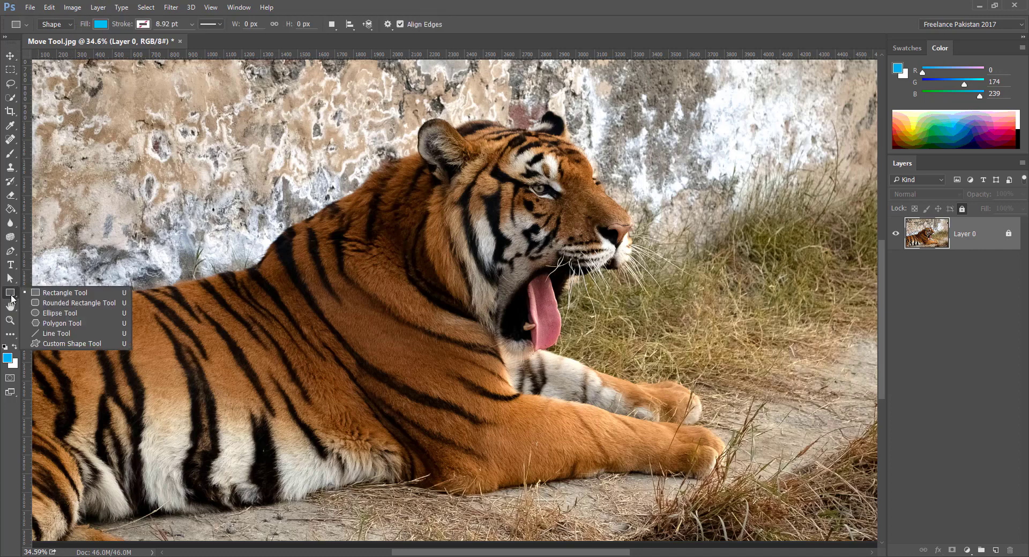
left_click(43, 294)
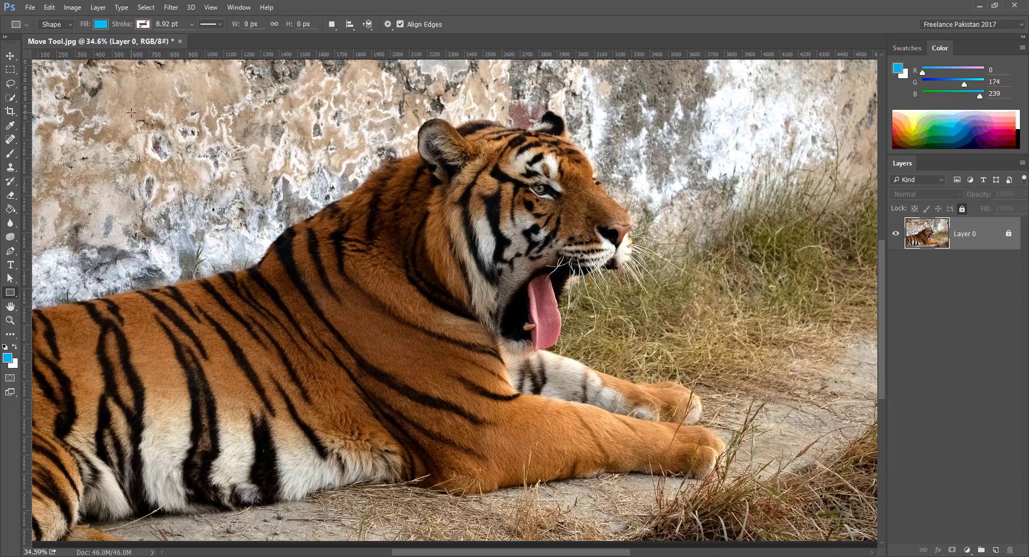
mouse_move(131, 113)
left_mouse_down()
mouse_move(246, 170)
mouse_move(218, 200)
left_mouse_up()
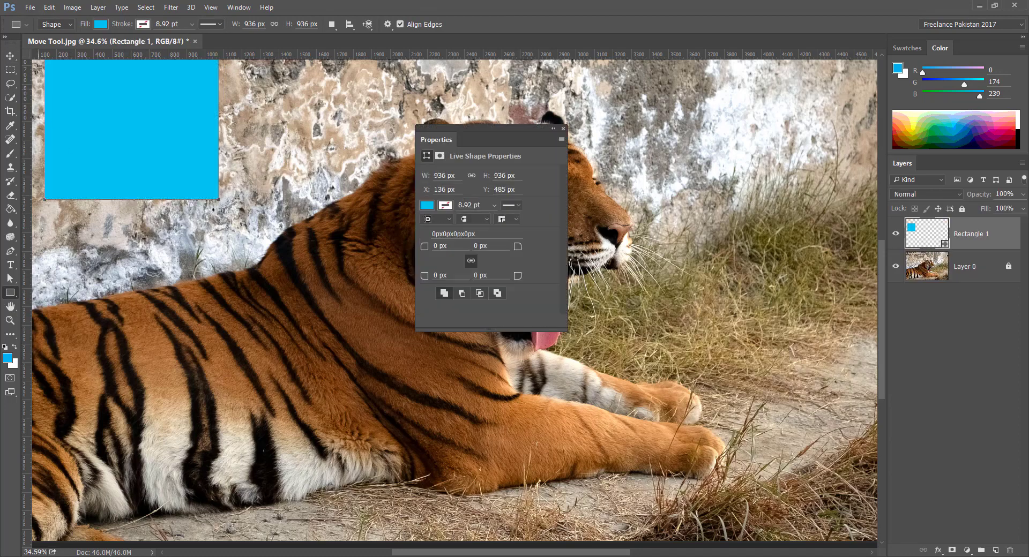
Step: Reposition the blue rectangle from the wall toward the tiger with the Move tool
left_click(11, 55)
left_click(11, 111)
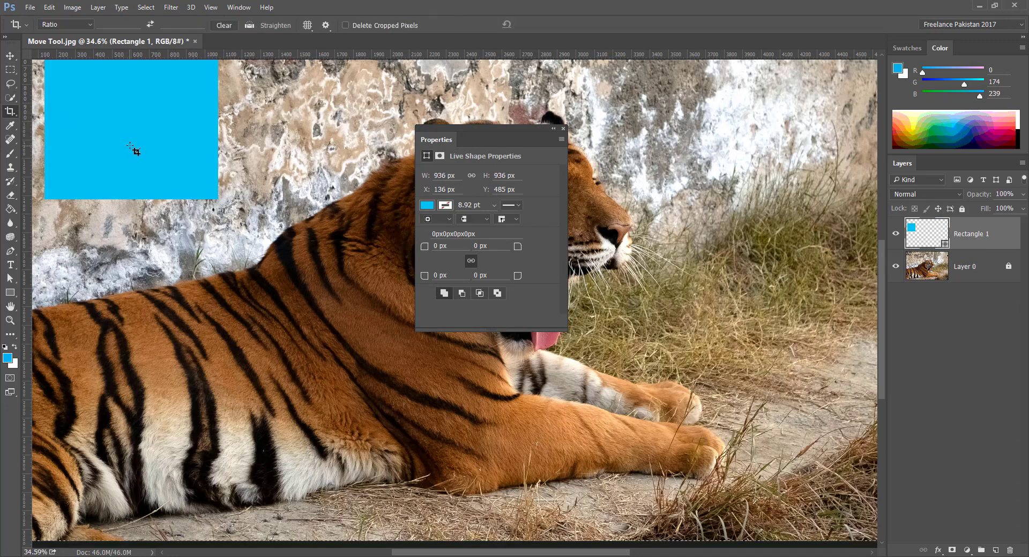
left_click(10, 56)
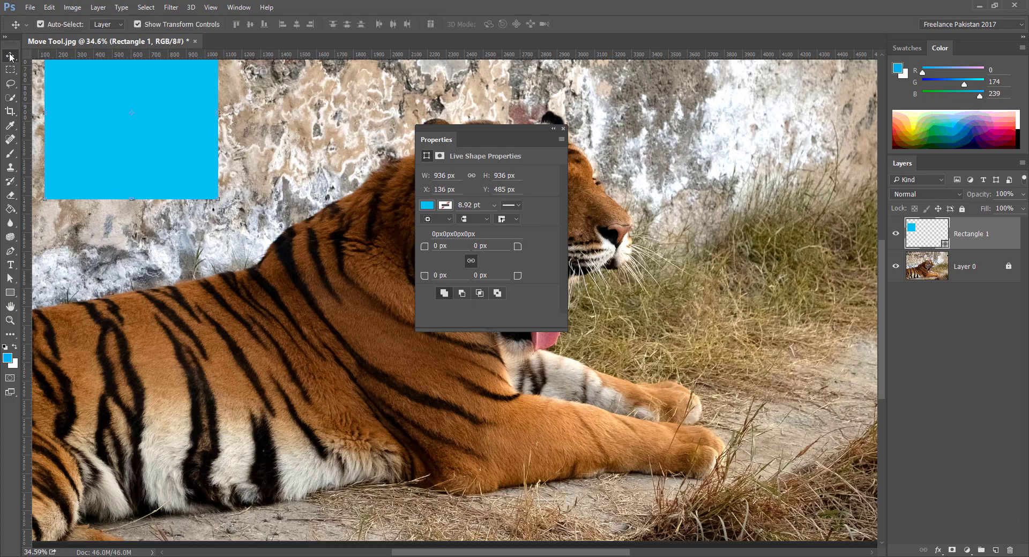
left_click_drag(91, 101, 252, 200)
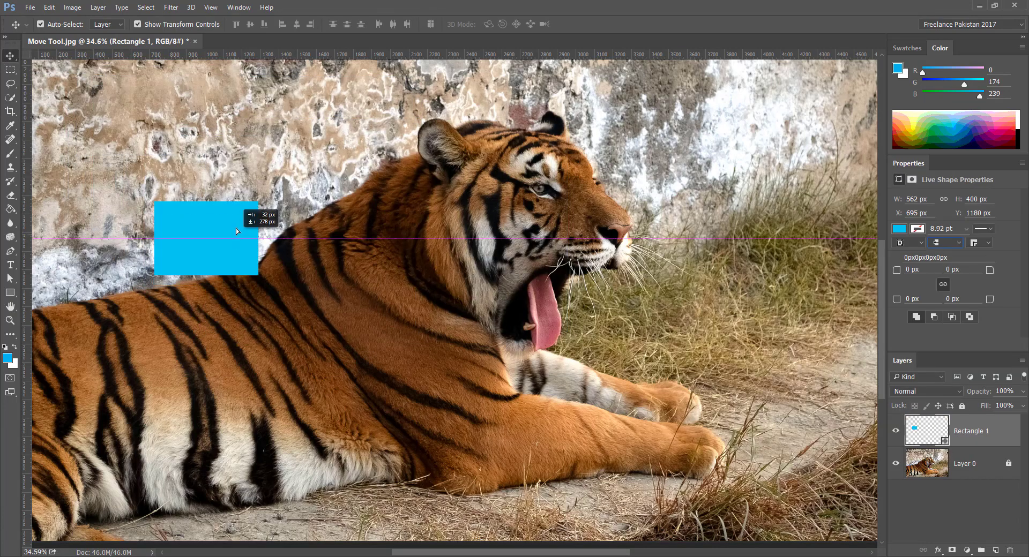
left_click_drag(236, 228, 496, 247)
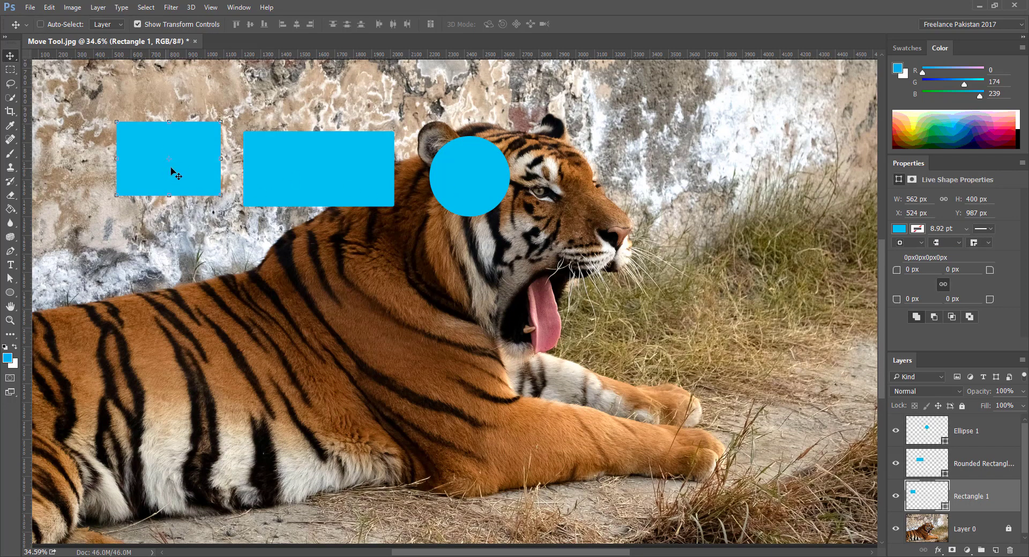
Step: Turn on Auto-Select for layers and select the rounded rectangle directly on the canvas
left_click_drag(188, 167, 242, 191)
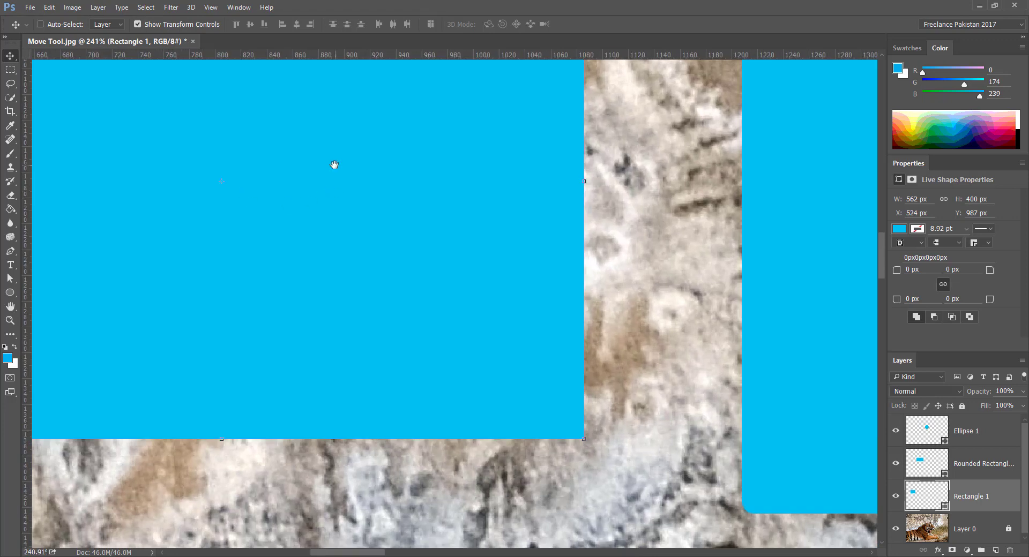
left_click_drag(336, 165, 549, 348)
scroll(549, 347, "down", 3)
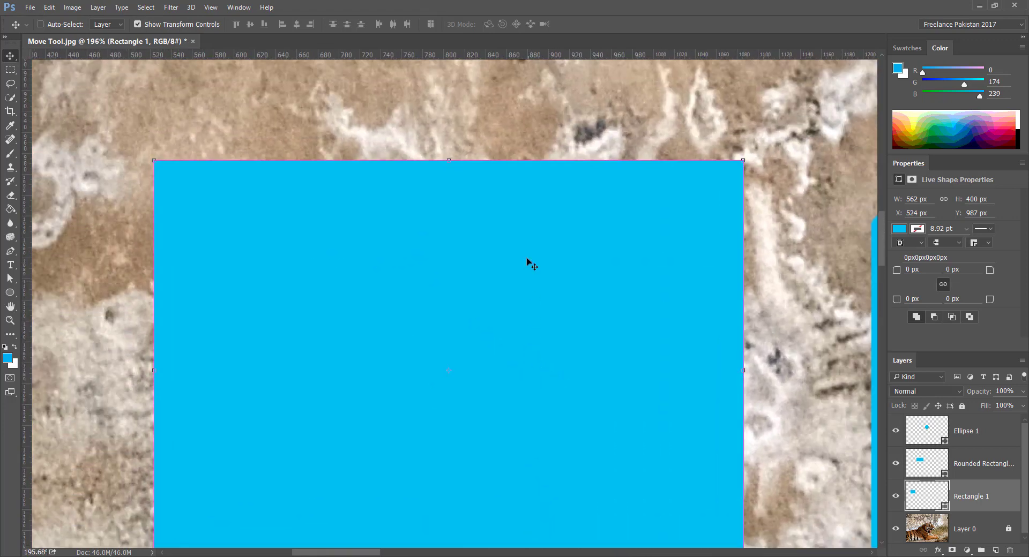
left_click_drag(741, 335, 225, 278)
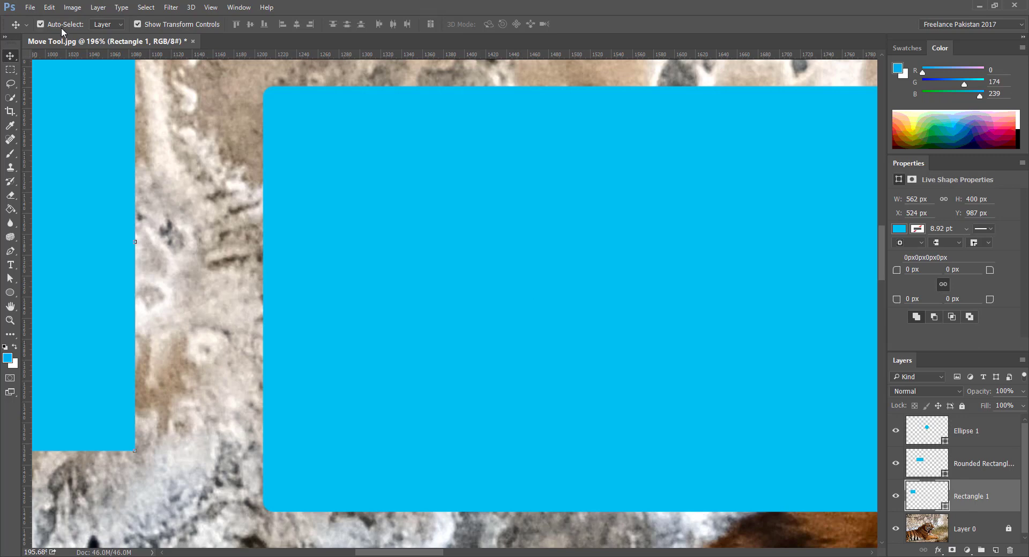
left_click(782, 401)
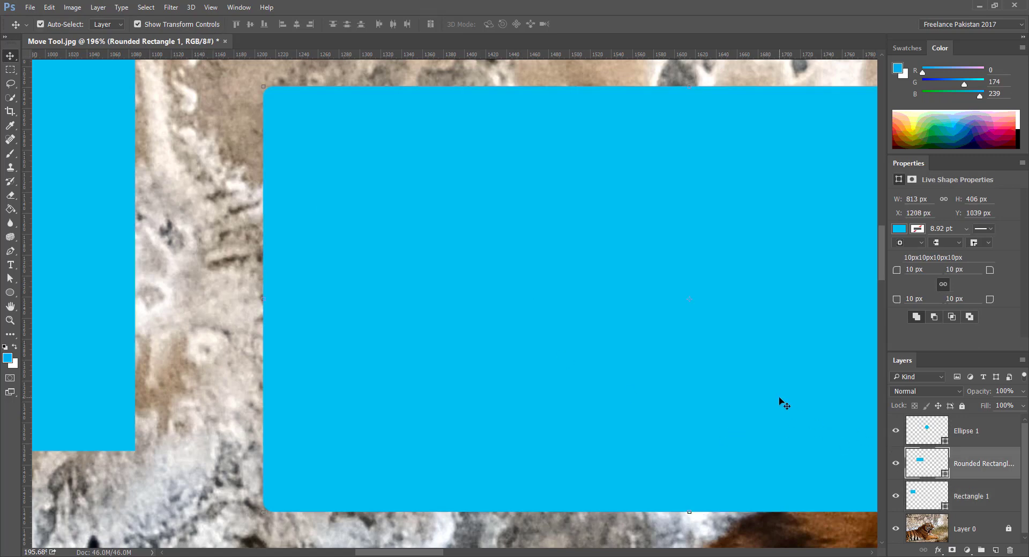
left_click_drag(783, 397, 293, 379)
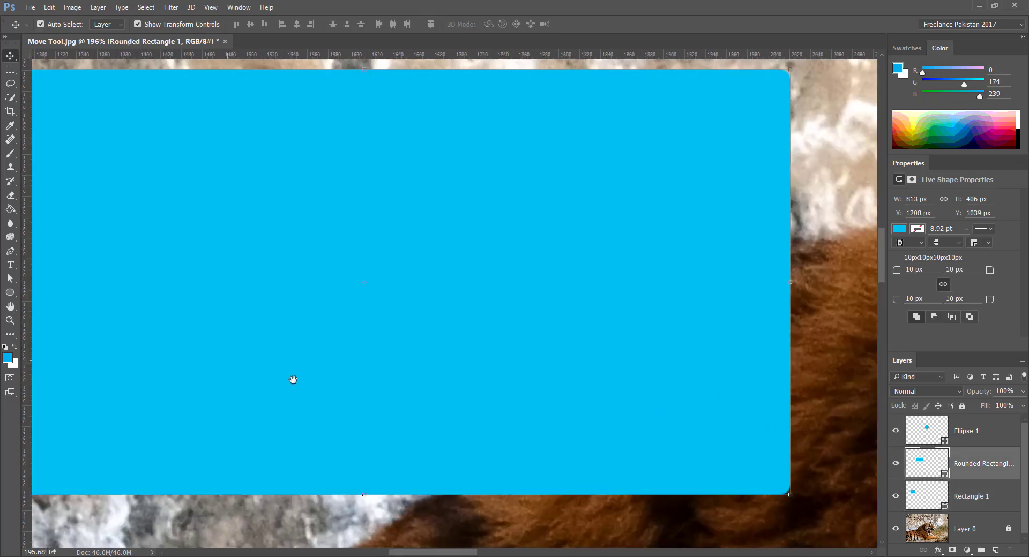
Step: Select the blue circle directly on the canvas with Auto-Select
left_click(706, 369)
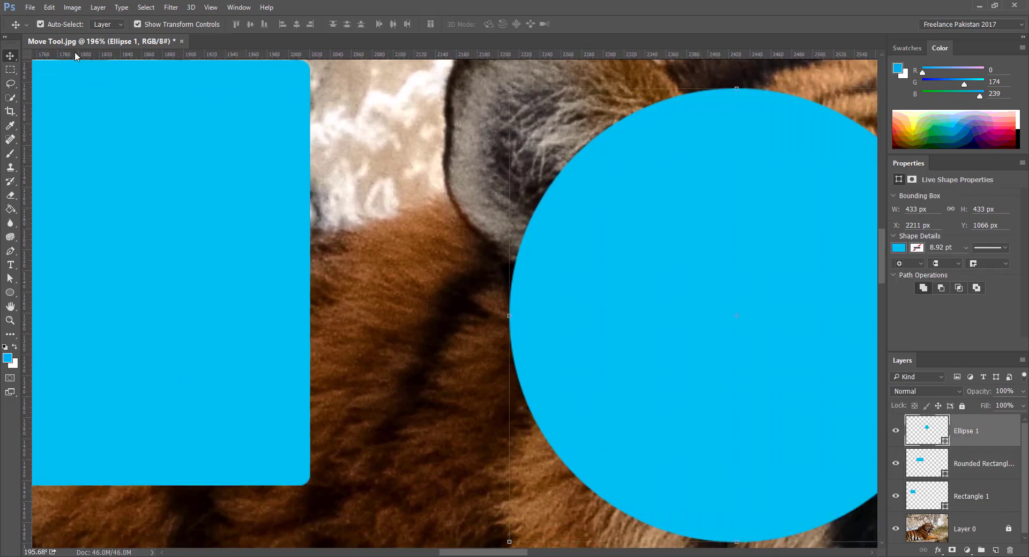
left_click(40, 25)
key("ctrl+0")
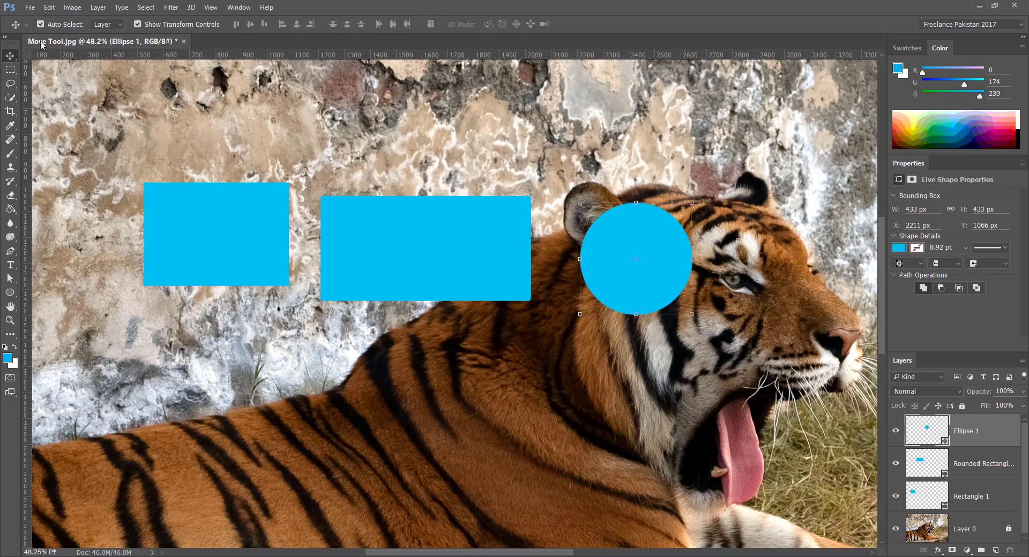
Step: Turn off Auto-Select and select the rounded rectangle on the canvas using temporary auto-selection
left_click(40, 24)
key("ctrl")
key("ctrl")
left_click(430, 230)
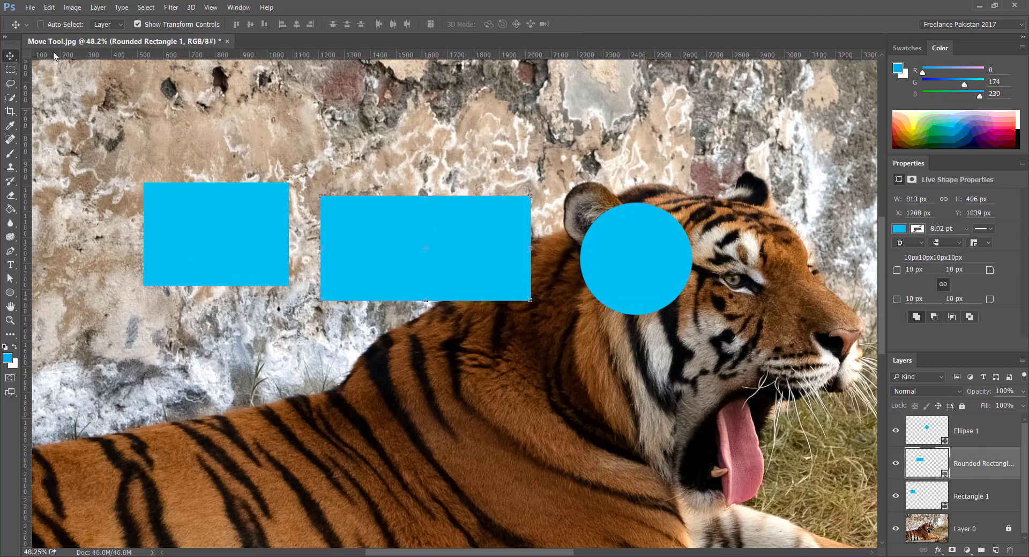
Step: Set the Move tool's Auto-Select target to Group
left_click(107, 24)
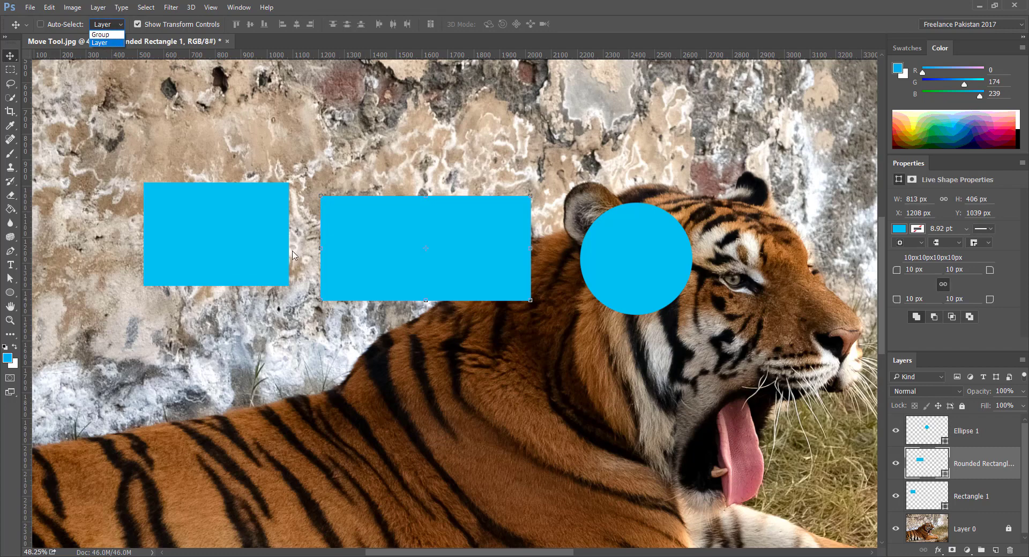
left_click(236, 241)
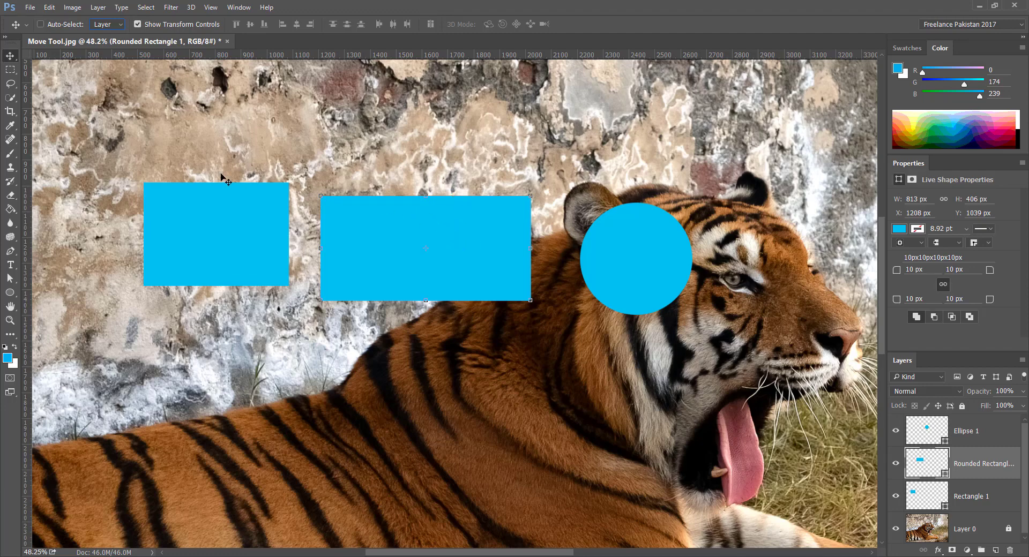
left_click(109, 25)
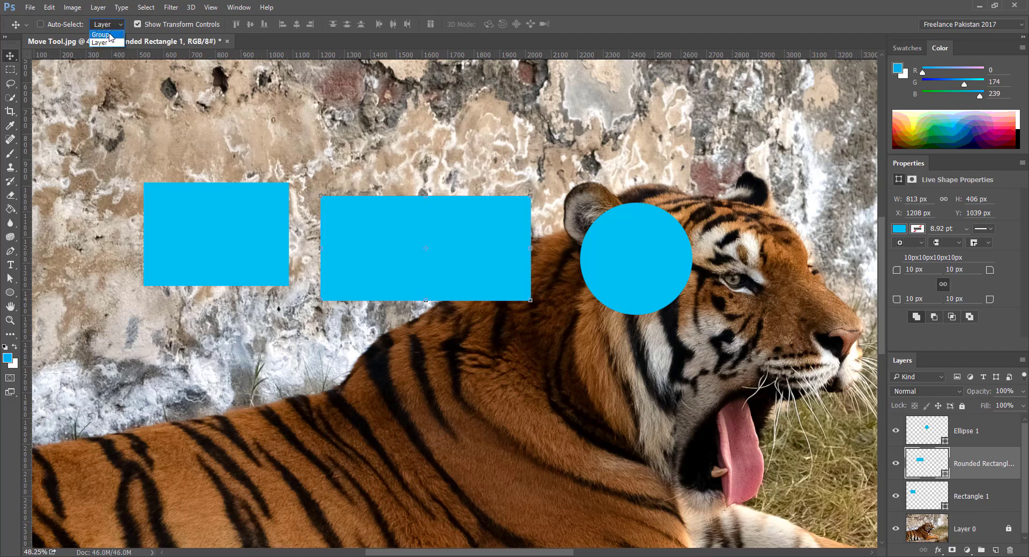
left_click(110, 36)
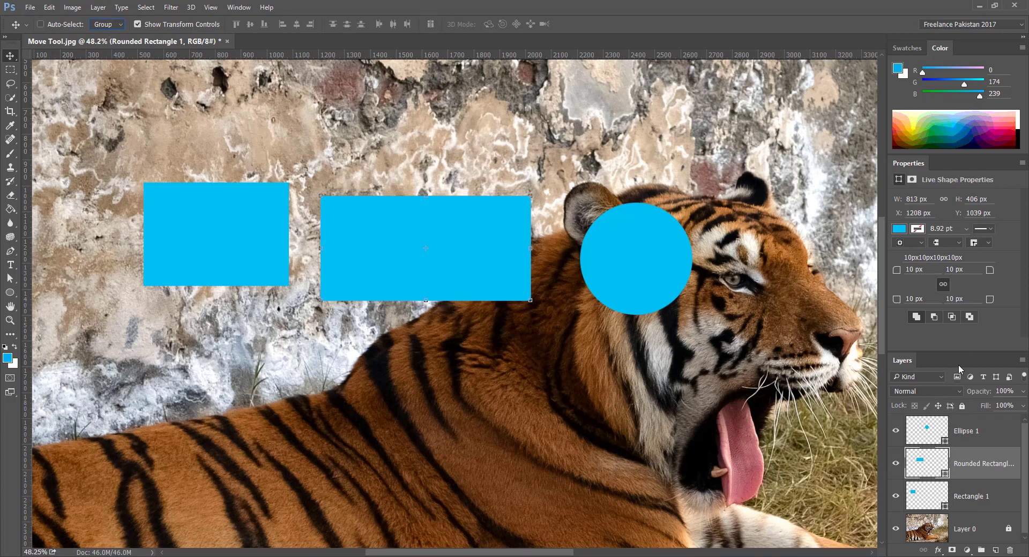
Step: Enlarge the layer list's area and group the Rectangle 1 and Rounded Rectangle 1 layers
left_click_drag(960, 351, 960, 244)
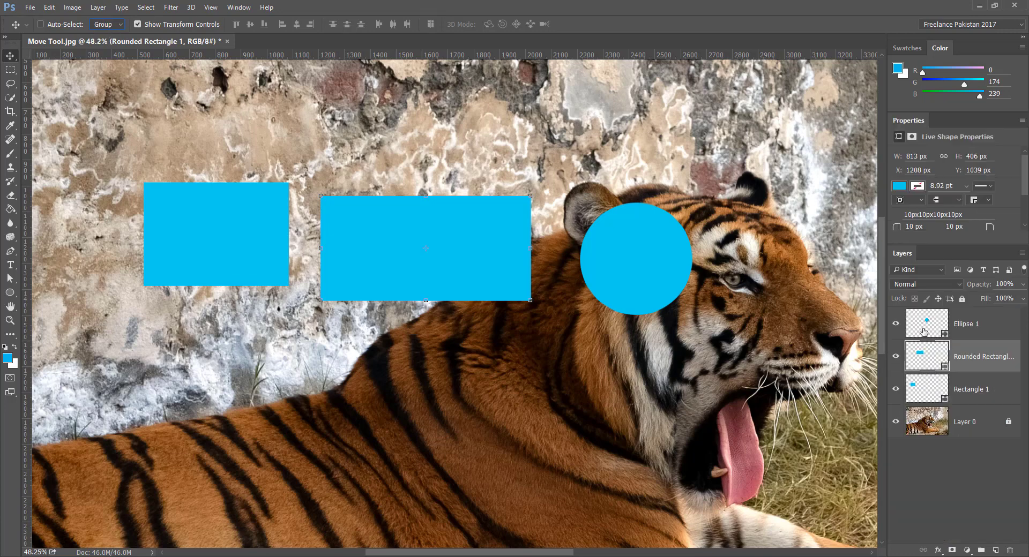
left_click(968, 395)
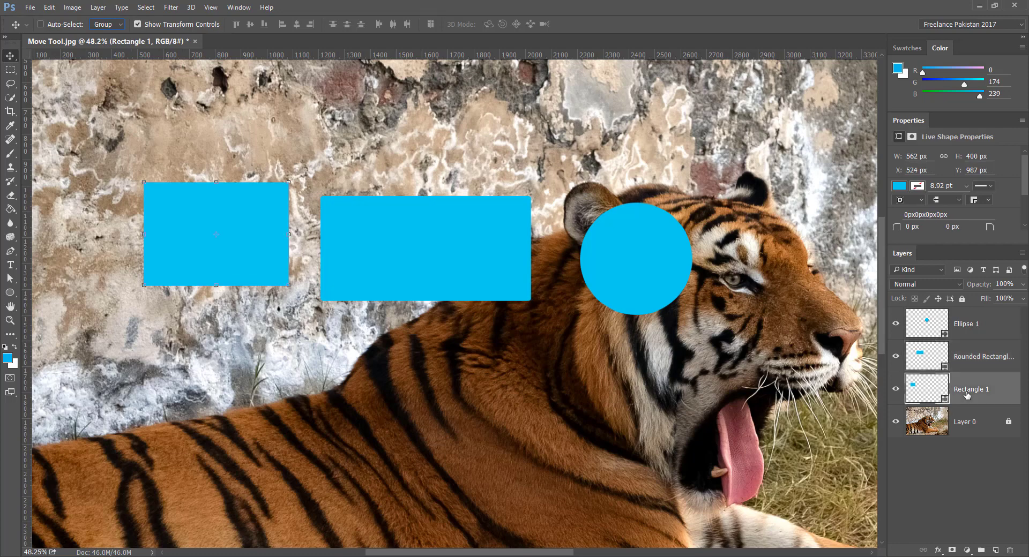
left_click(971, 359, "shift")
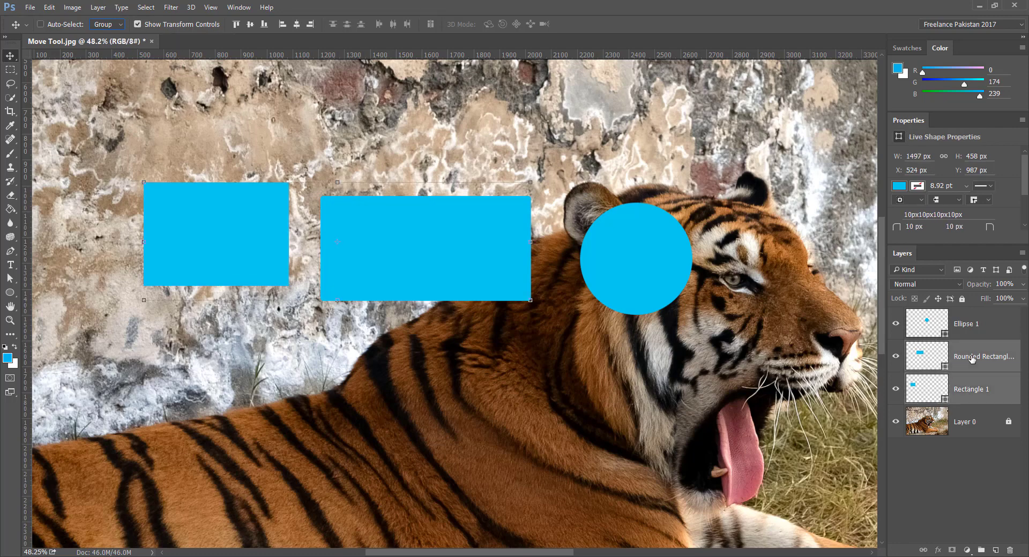
left_click(980, 388)
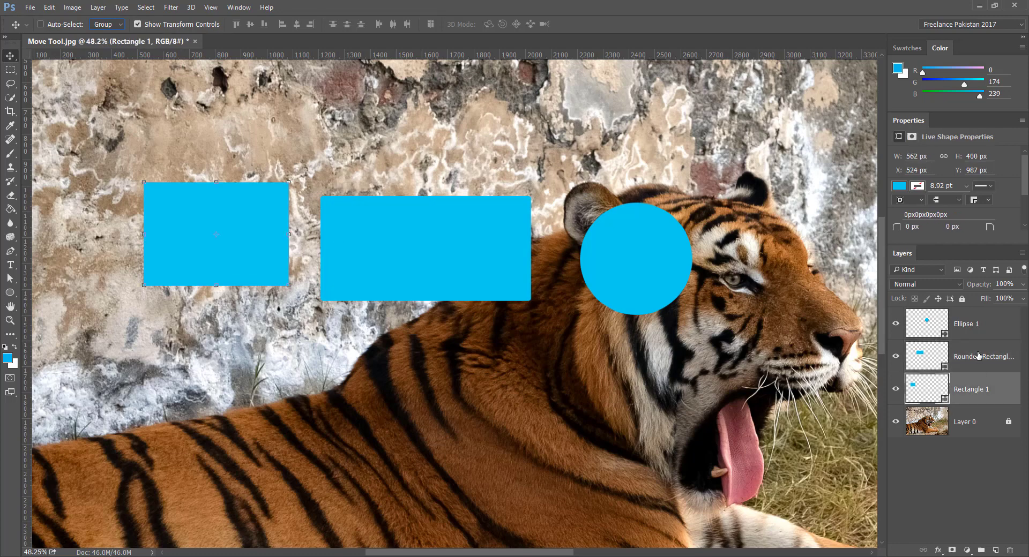
left_click(977, 357, "ctrl")
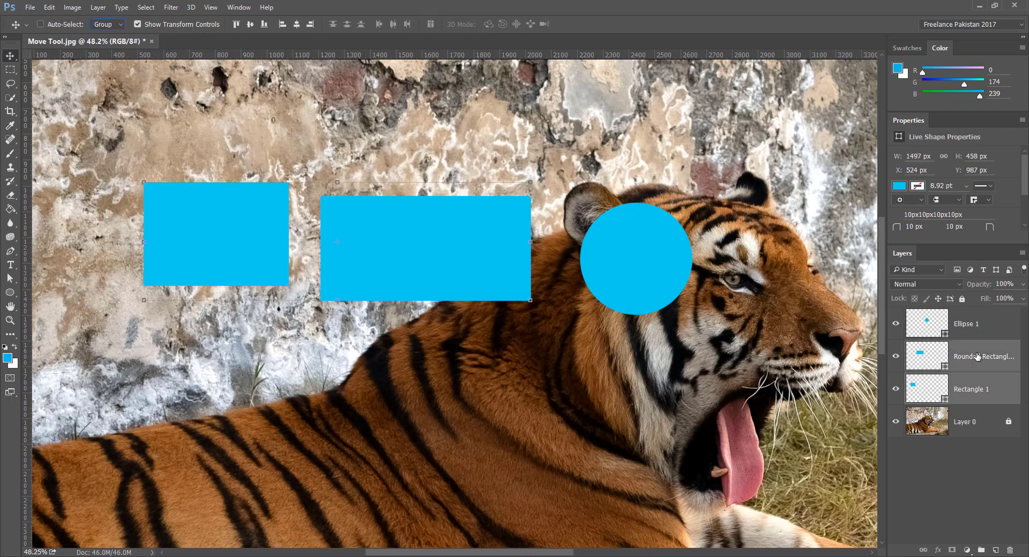
left_click(982, 551)
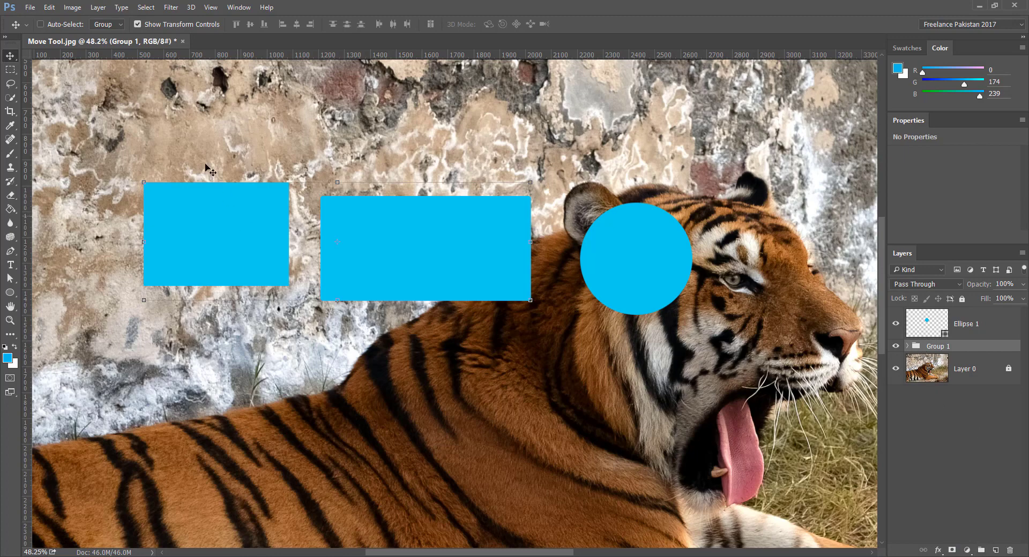
Step: Set the Auto-Select target to Layer and move the grouped plain rectangle alone to X 621 px, Y 1039 px, beside the rounded one
left_click(115, 25)
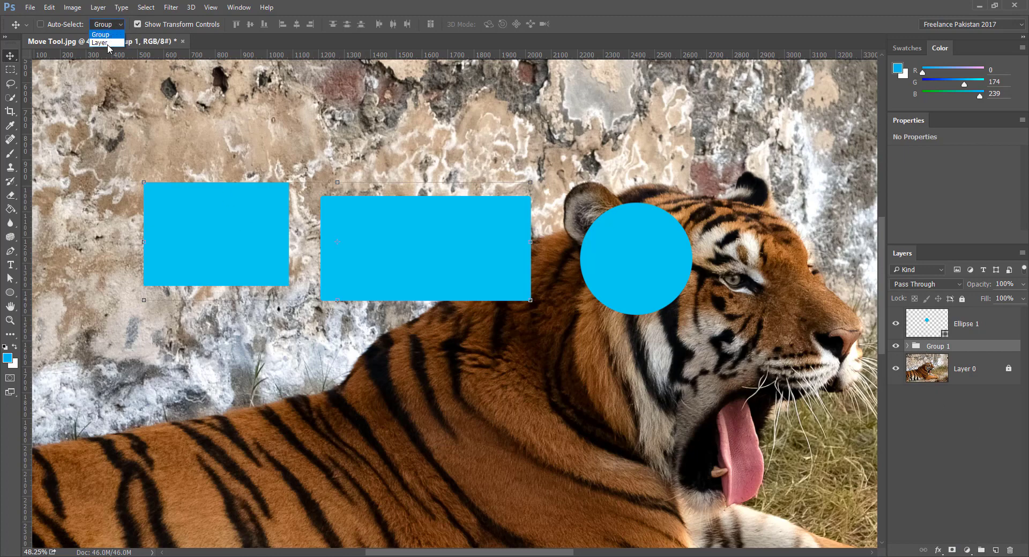
left_click(102, 42)
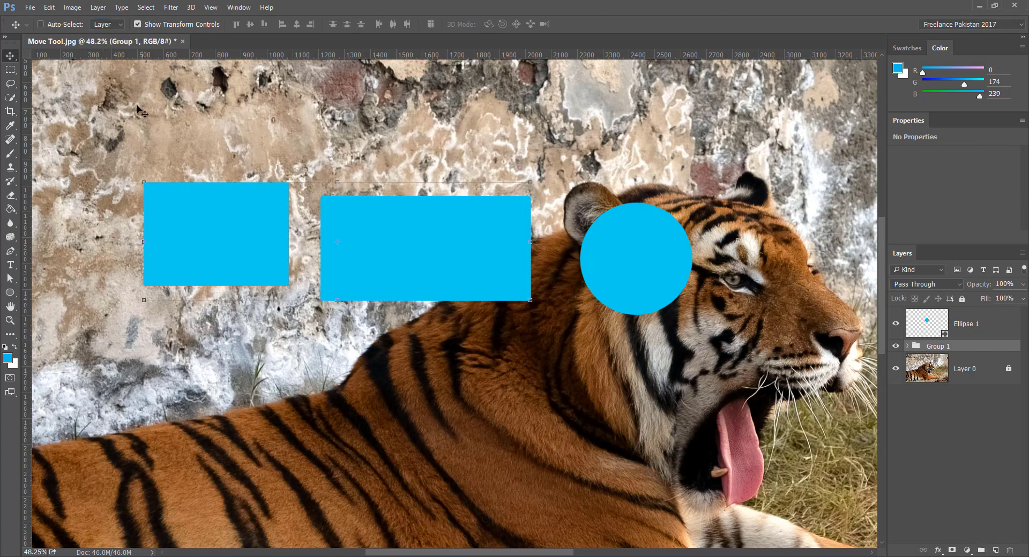
key("ctrl")
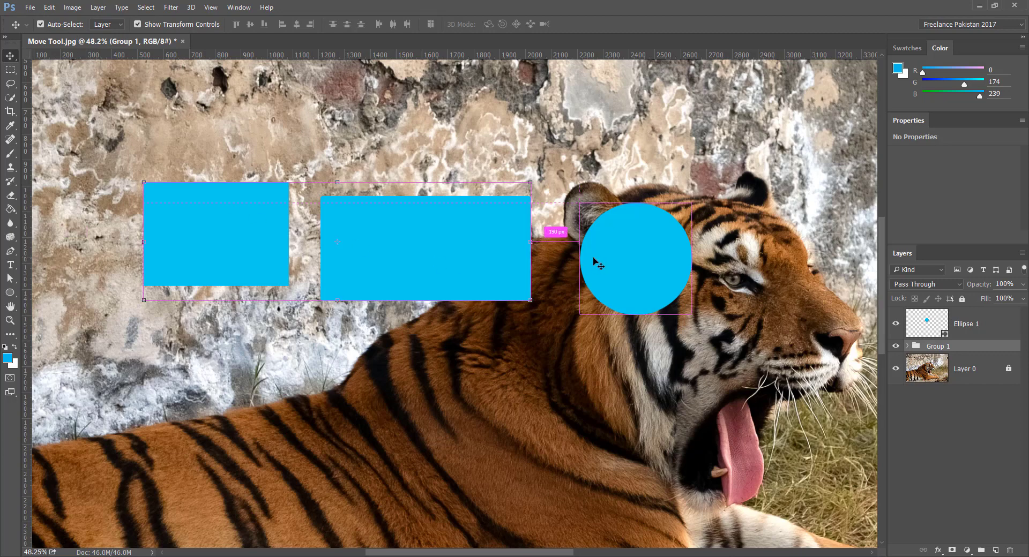
left_click(483, 255, "ctrl")
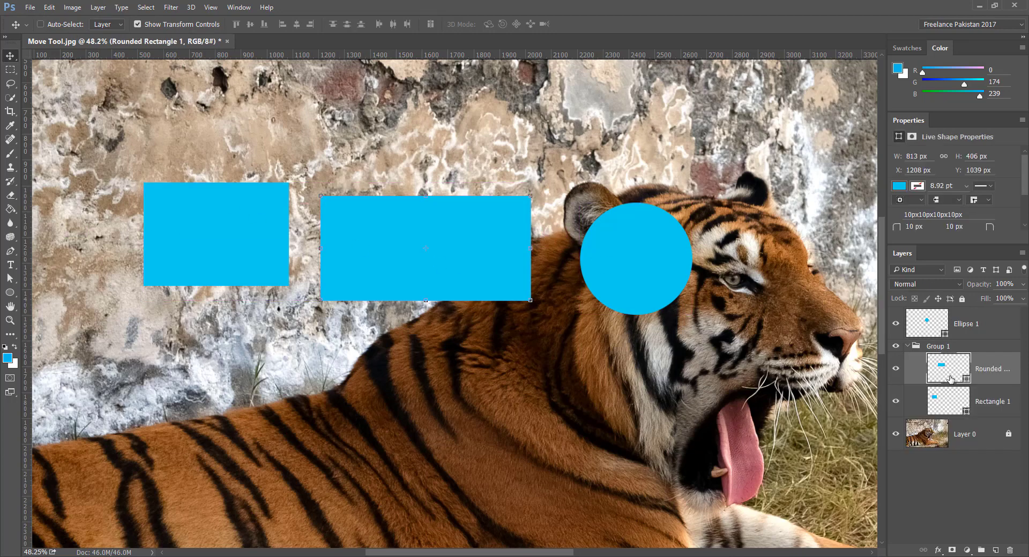
left_click(246, 281, "ctrl")
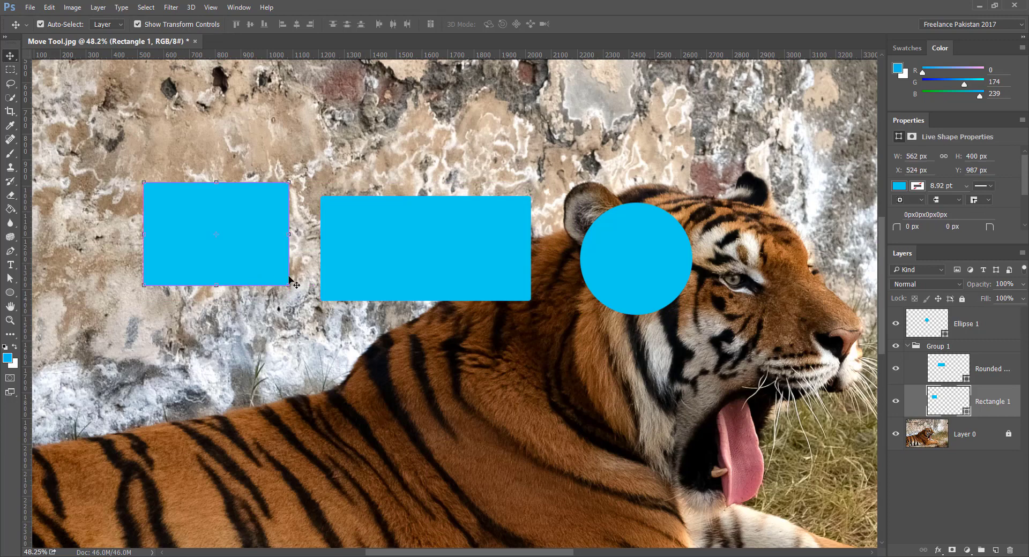
left_click_drag(239, 259, 263, 269)
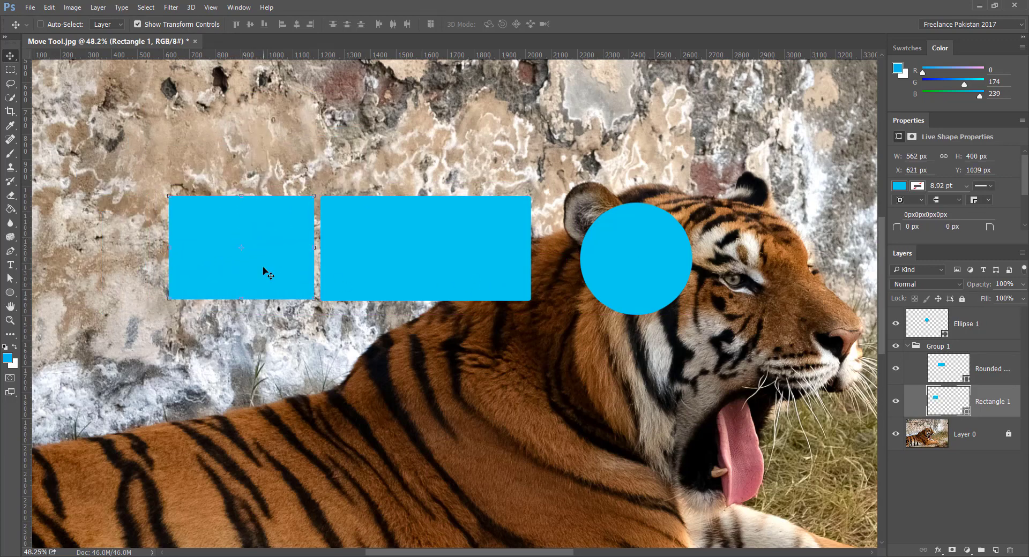
Step: Set the Auto-Select target to Group and move both rectangles together as Group 1 to the upper part of the wall
left_click(119, 27)
left_click(110, 35)
left_click_drag(467, 287, 443, 253)
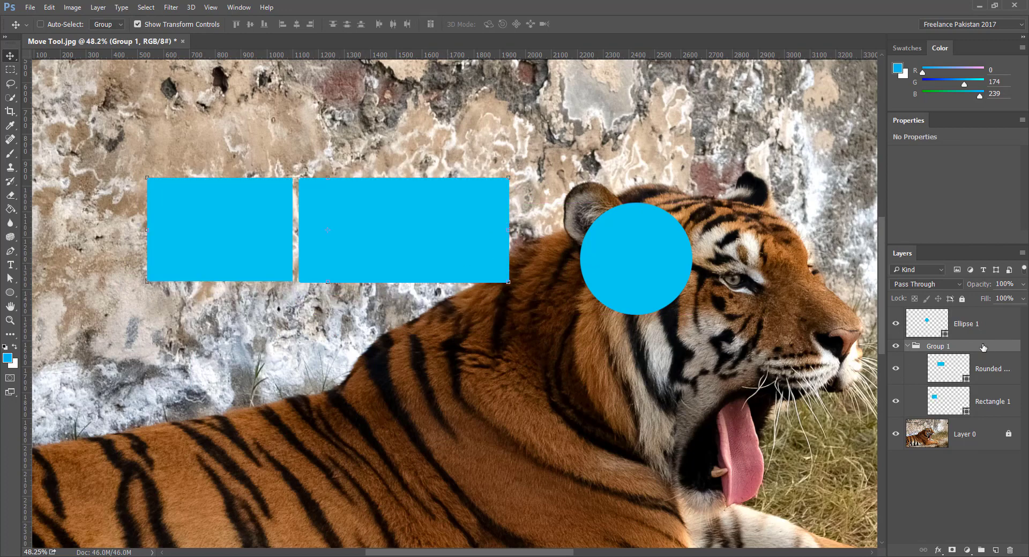
left_click(908, 347)
left_click_drag(375, 206, 314, 121)
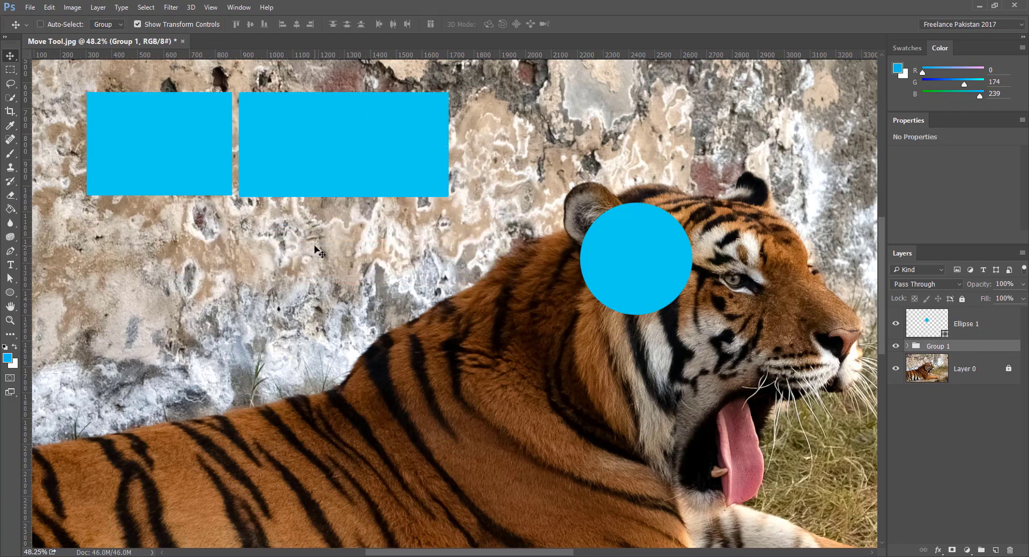
Step: Select all the shape layers and align them by their top edges, and after that by their bottom edges
key("ctrl+alt+a")
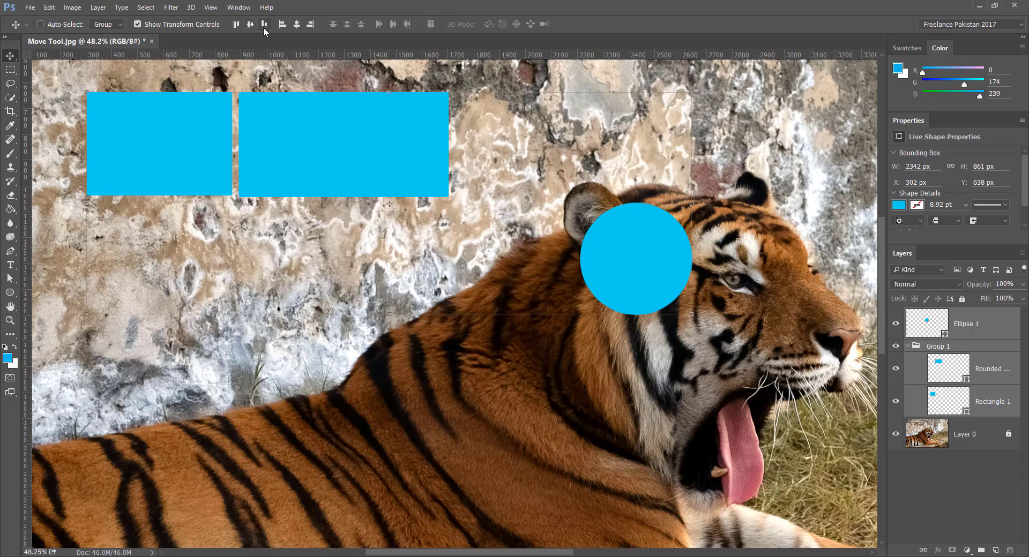
left_click(237, 25)
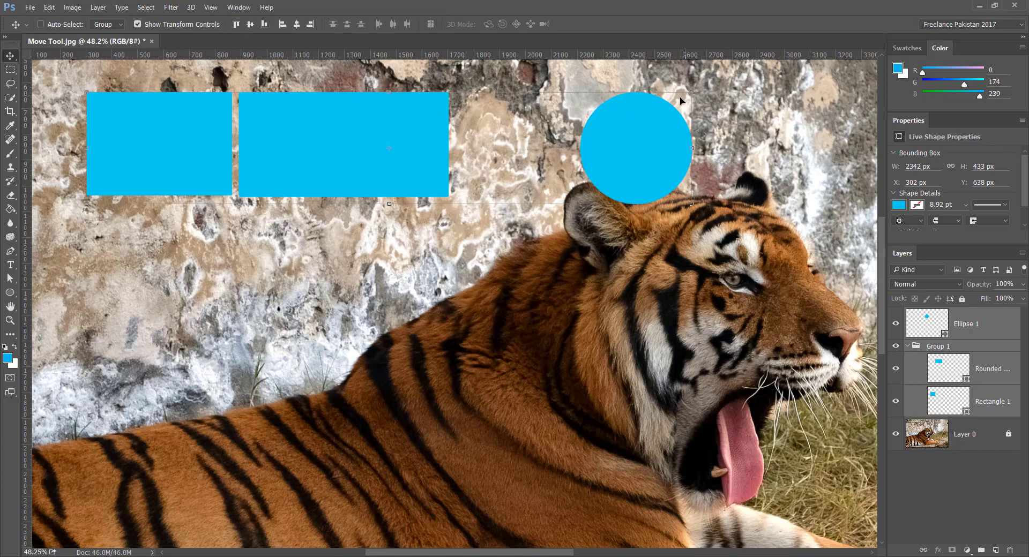
scroll(683, 101, "up", 1)
key("alt+space")
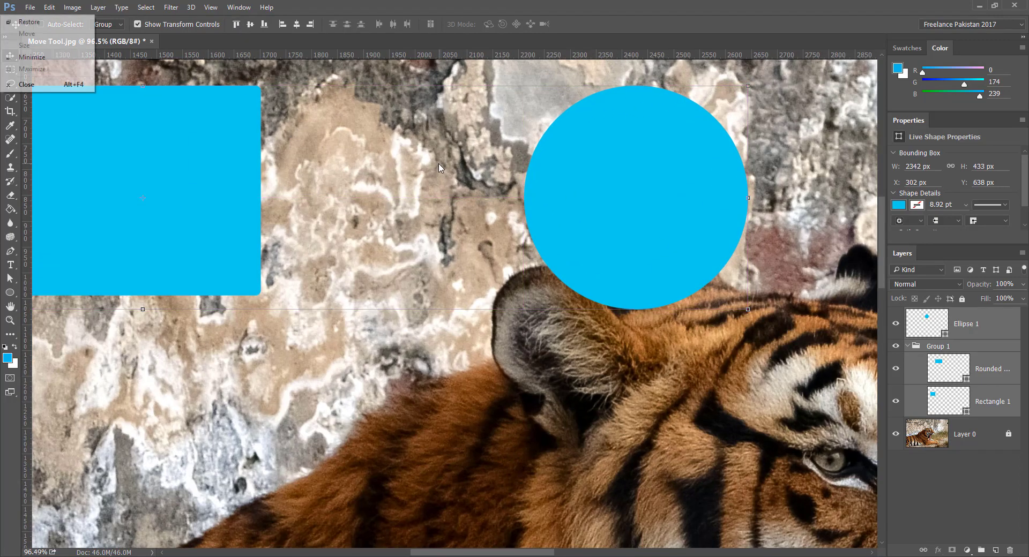
key("ctrl+space")
left_click_drag(477, 225, 498, 209)
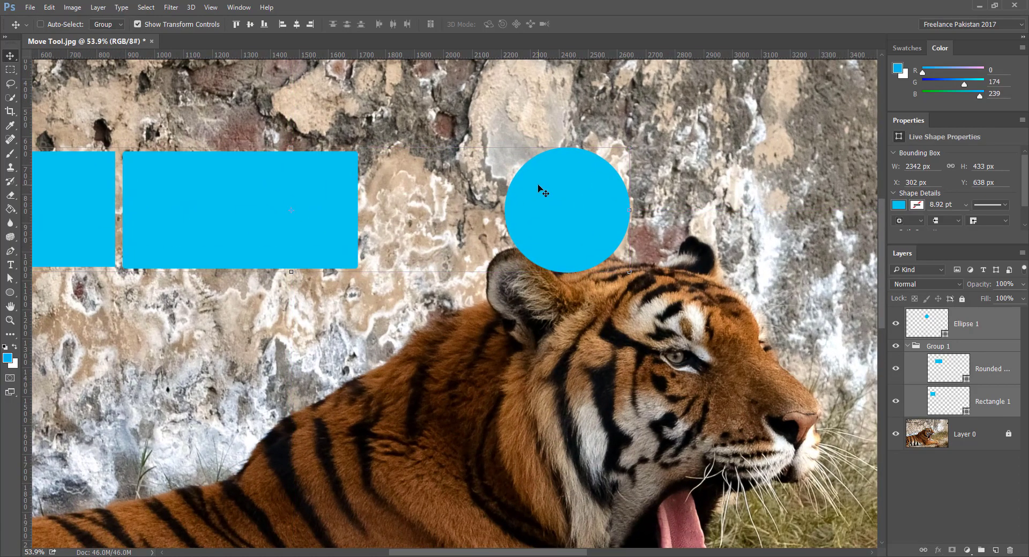
left_click(264, 24)
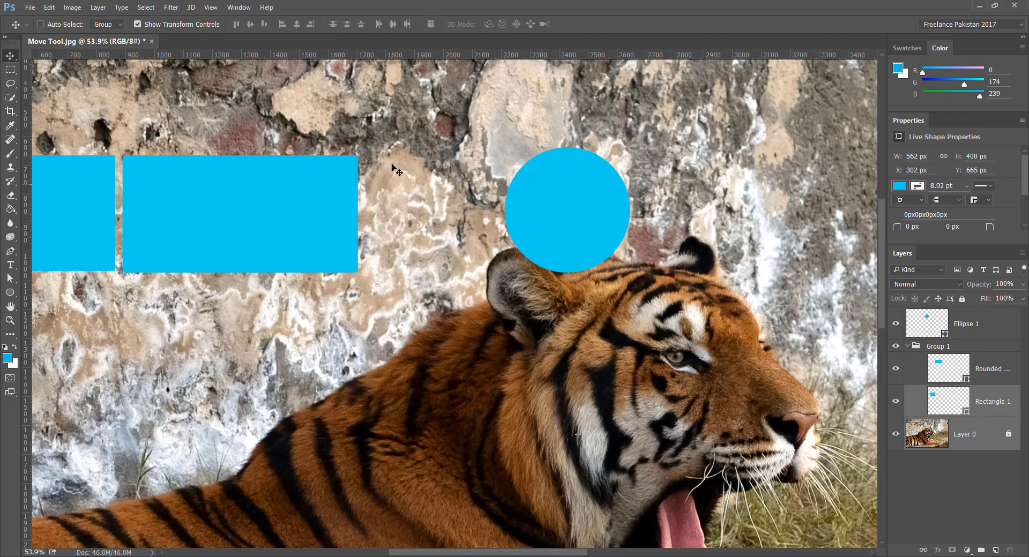
Step: Unlock and relock the tiger photo's Layer 0 and try to move it with the Move tool
left_click(1008, 436)
left_click(1002, 437)
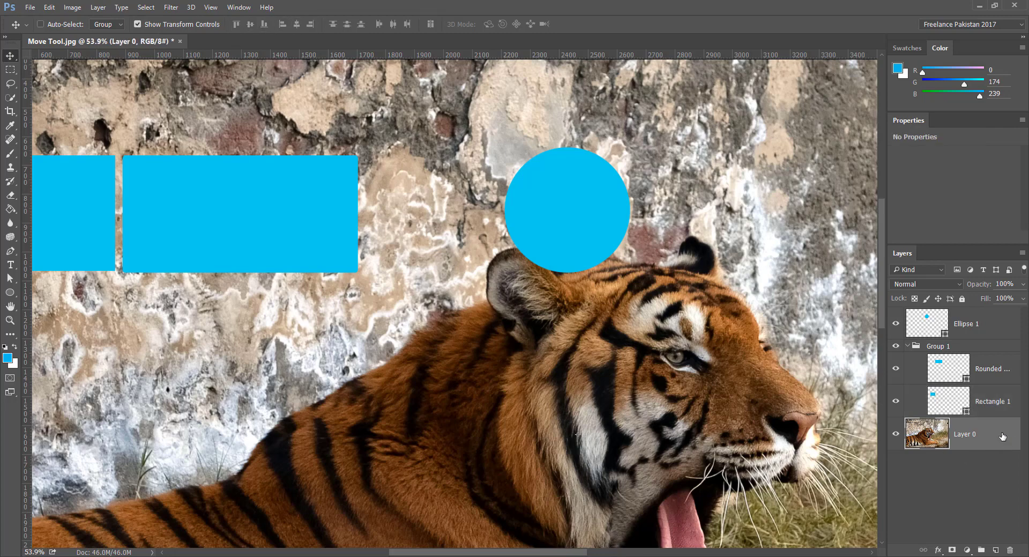
left_click(962, 299)
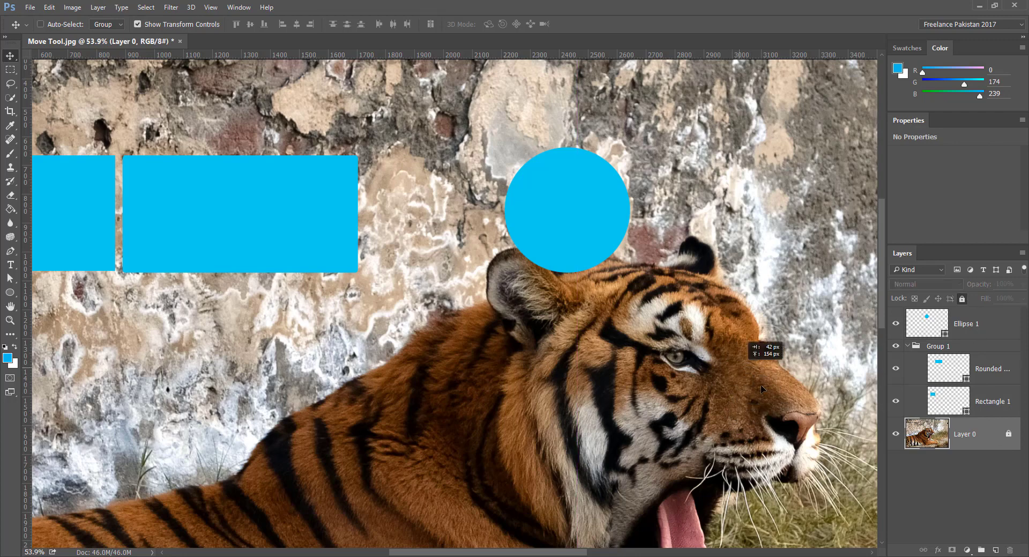
left_click(694, 352)
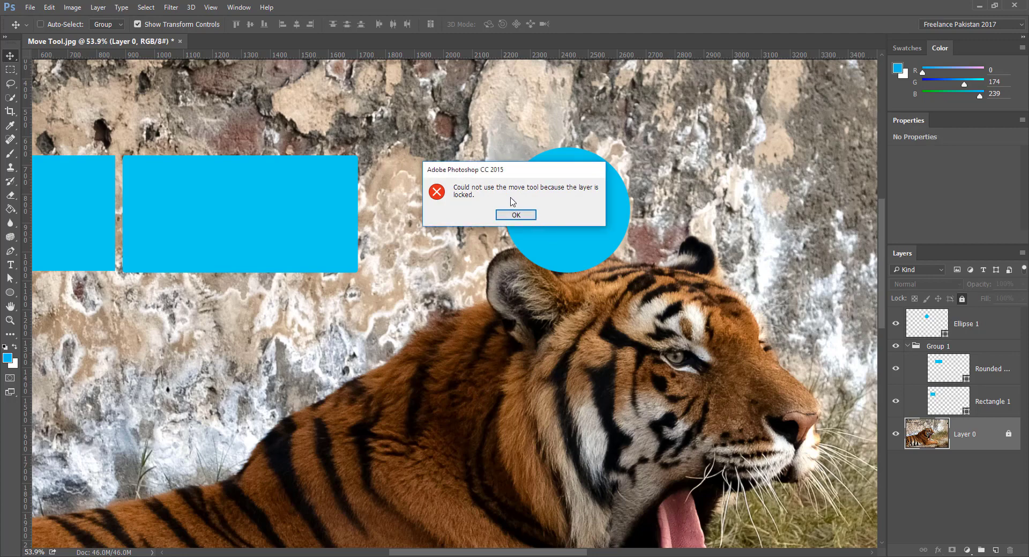
left_click(516, 214)
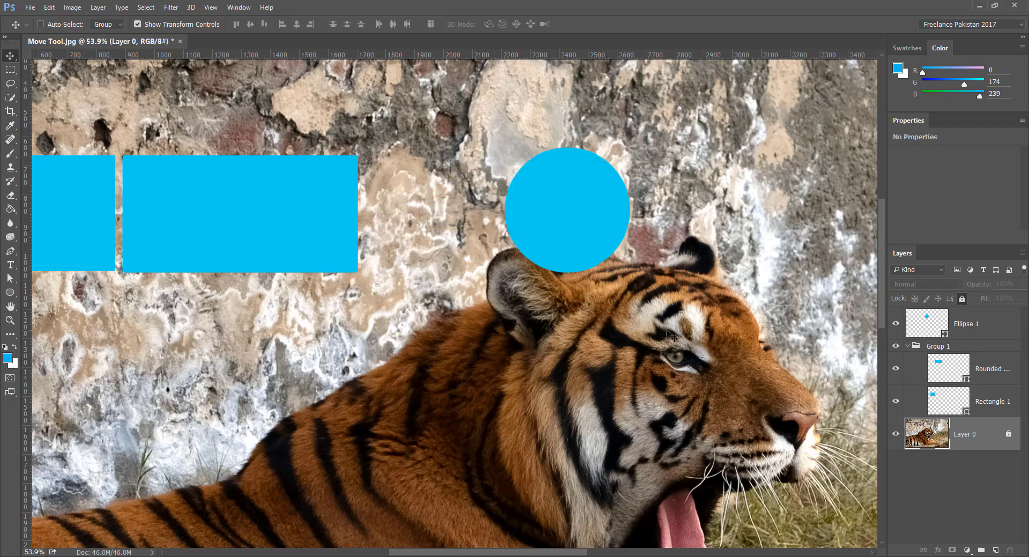
Step: Align the right edges of Rectangle 1 and Rounded Rectangle 1 and move both to X 1344 px, Y 651 px, beside the circle
left_click(945, 412)
left_click(933, 371, "shift")
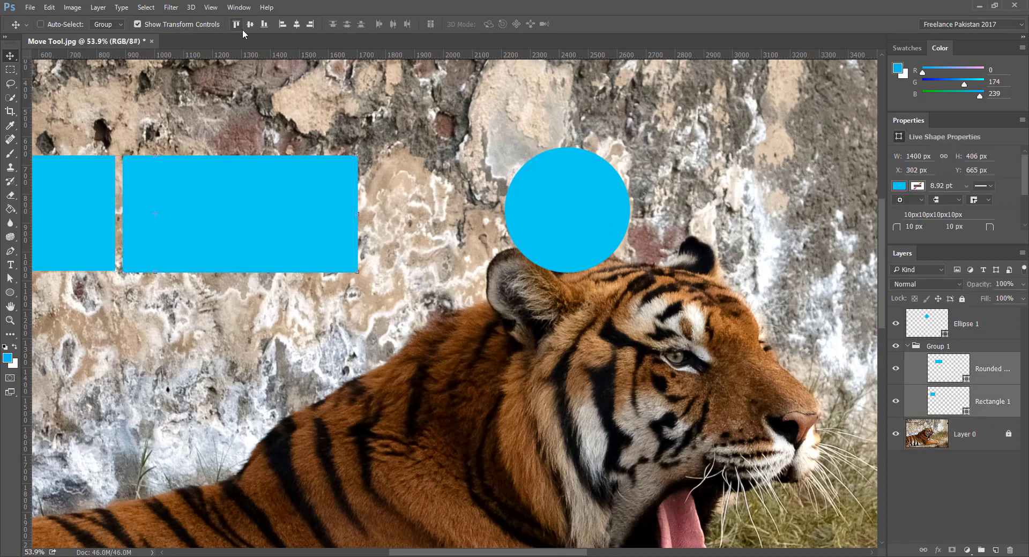
left_click(310, 24)
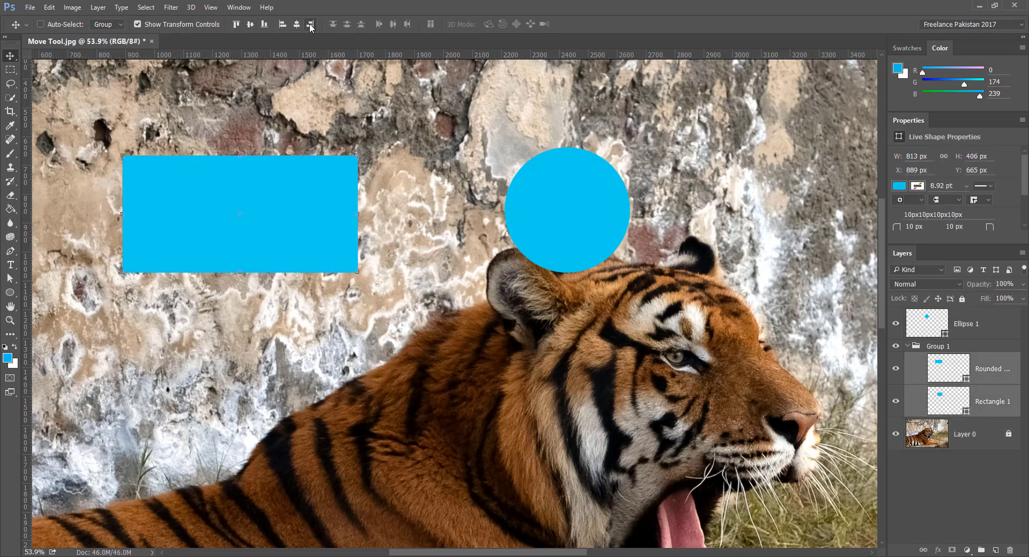
left_click_drag(299, 229, 431, 226)
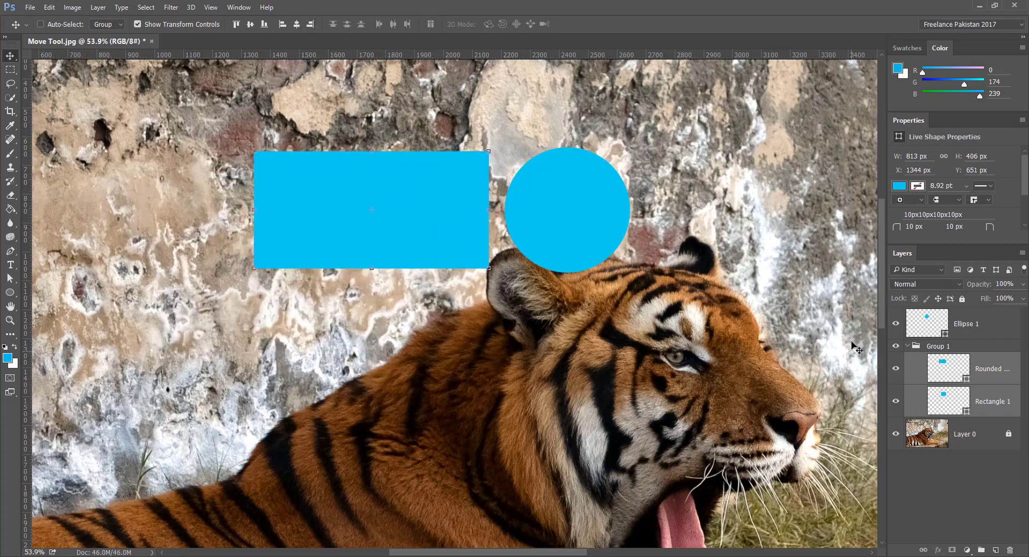
Step: Add Ellipse 1 to the selected rectangles and align the horizontal centers of all three shapes
left_click(940, 322, "ctrl")
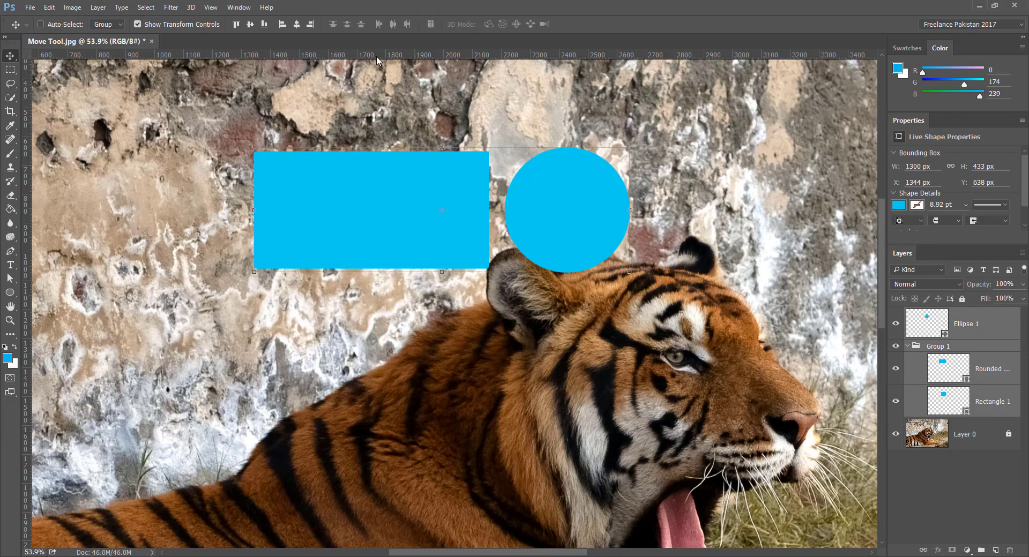
left_click(297, 24)
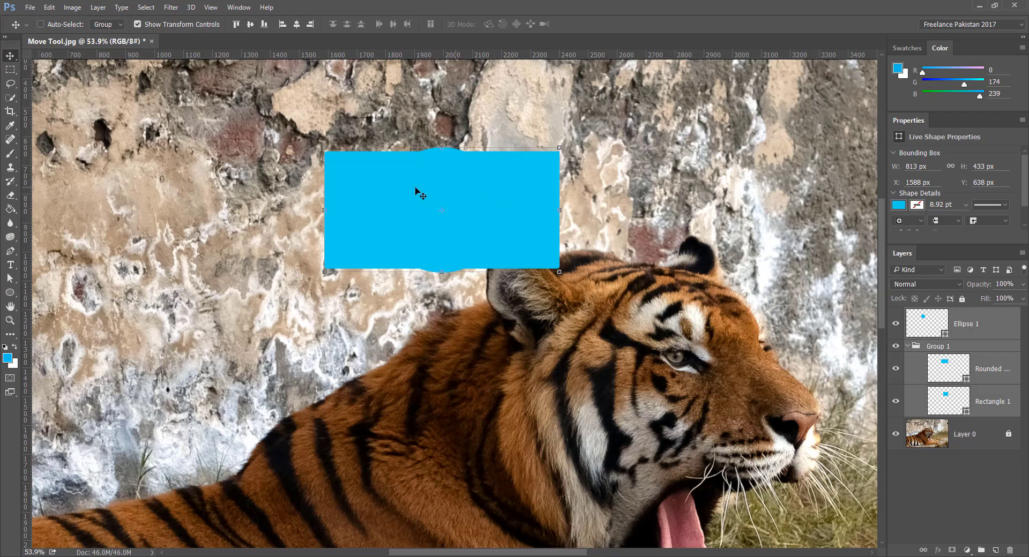
Step: Align the top edges of the three shapes, and move Group 1 as a whole so it sits slightly lower, horizontally centered on the circle
left_click(237, 24)
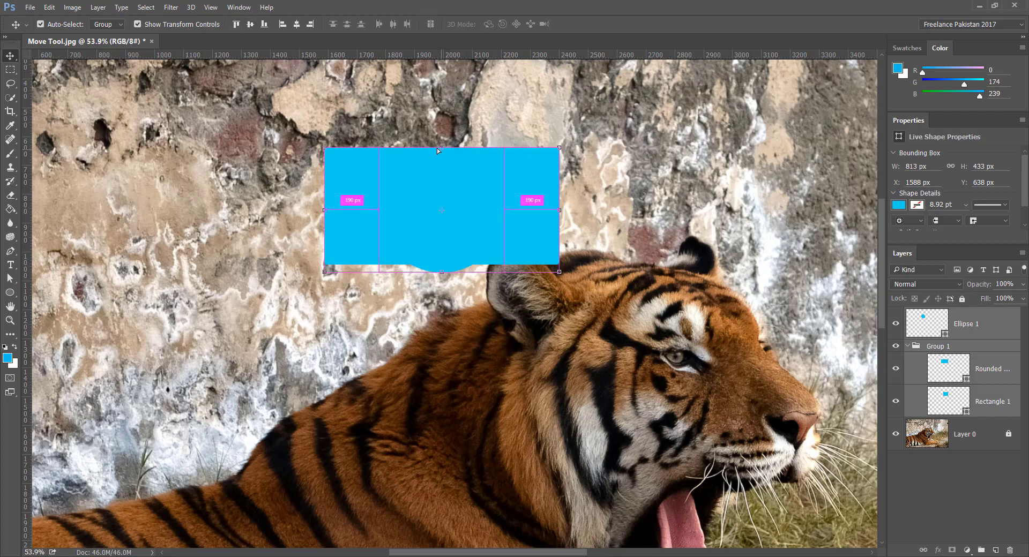
left_click_drag(439, 149, 478, 209)
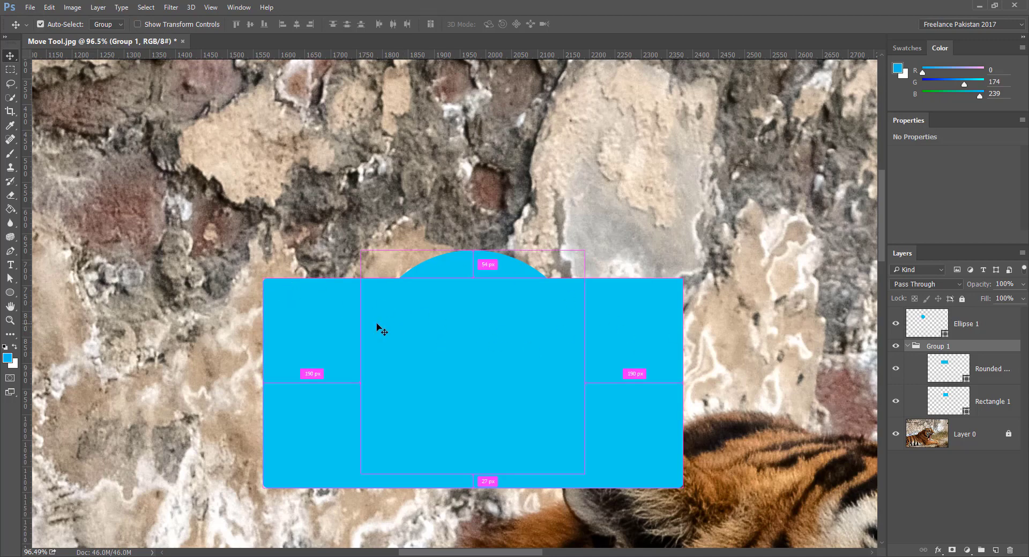
left_click_drag(376, 323, 409, 332)
left_click_drag(352, 298, 336, 232)
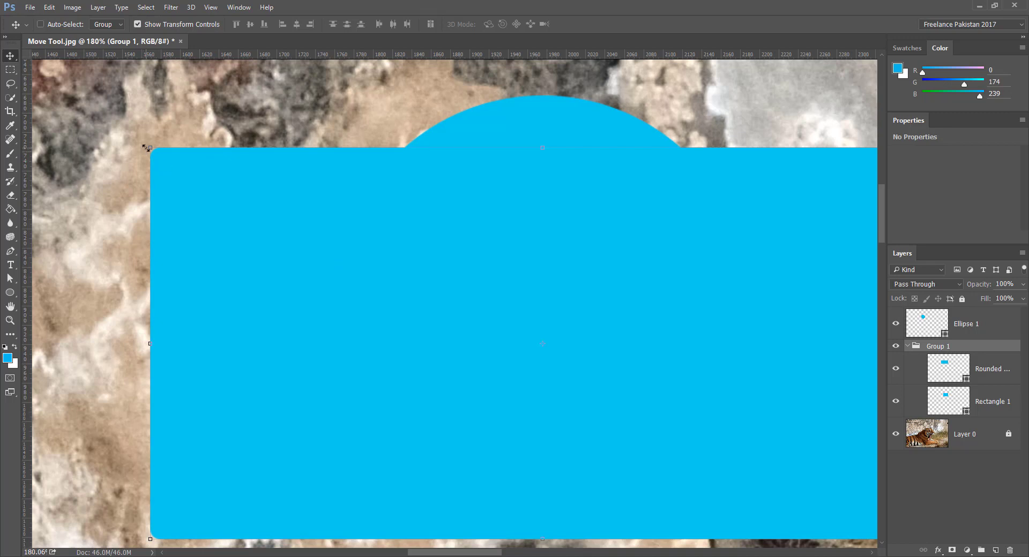
Step: Scale Group 1 freely to about 82% width and 52% height and move it to about X 1922 px, Y 908.5 px over the circle
left_click_drag(146, 148, 290, 231)
left_click_drag(460, 296, 299, 232)
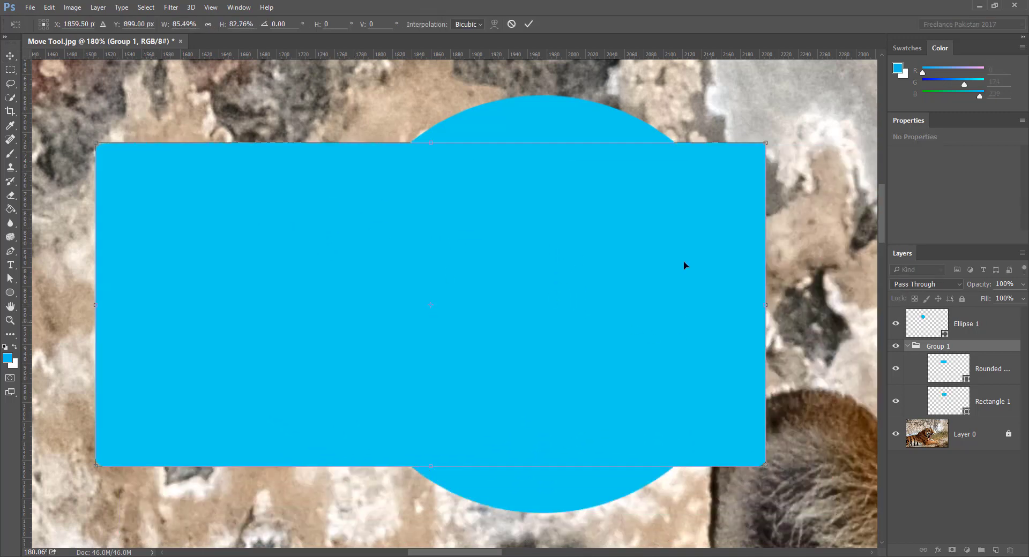
left_click_drag(743, 168, 780, 130)
left_click_drag(563, 224, 649, 230)
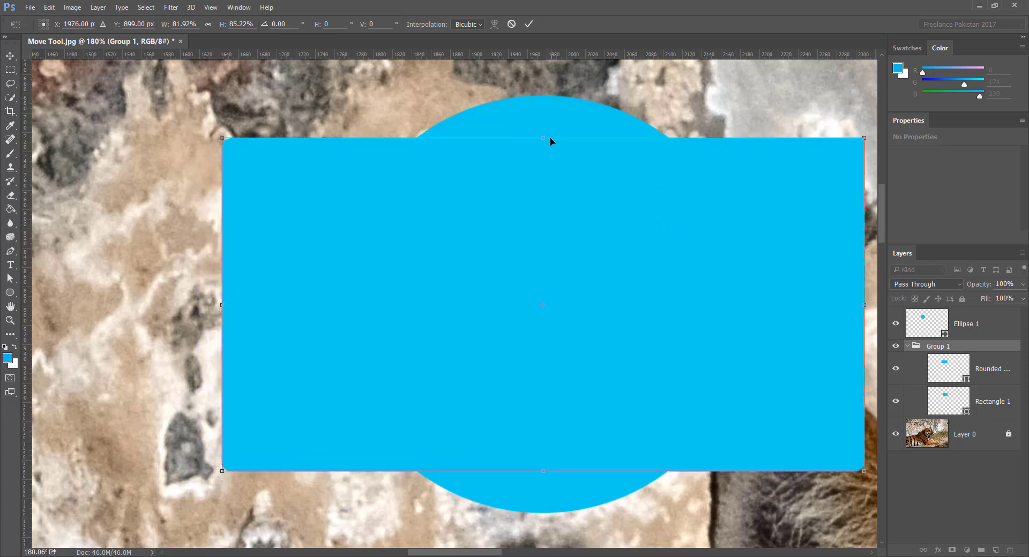
left_click_drag(547, 138, 547, 268)
left_click_drag(549, 359, 498, 303)
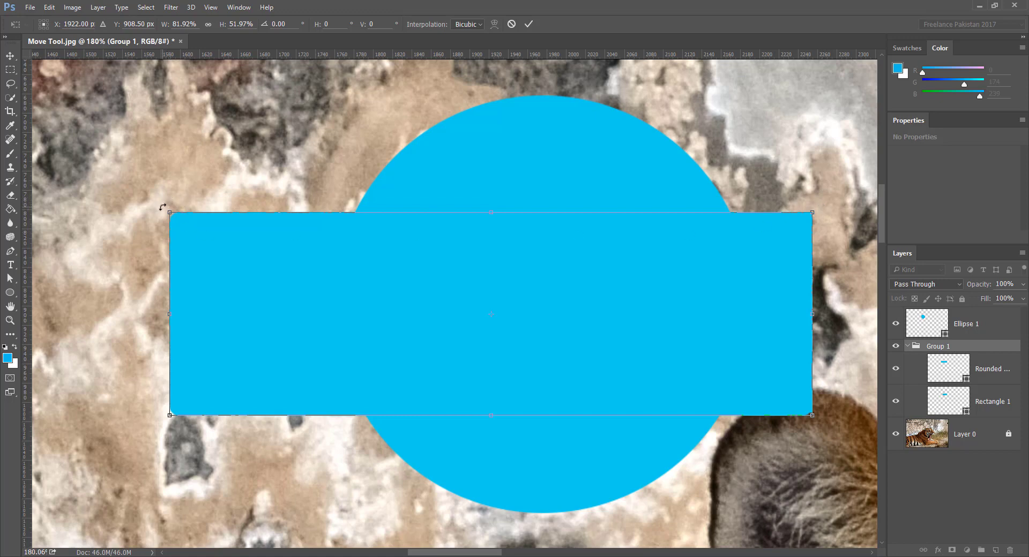
Step: Rotate Group 1 to about -28° and reposition it to about X 1948 px, Y 894 px across the circle
left_click_drag(167, 204, 435, 324)
left_click_drag(517, 307, 543, 292)
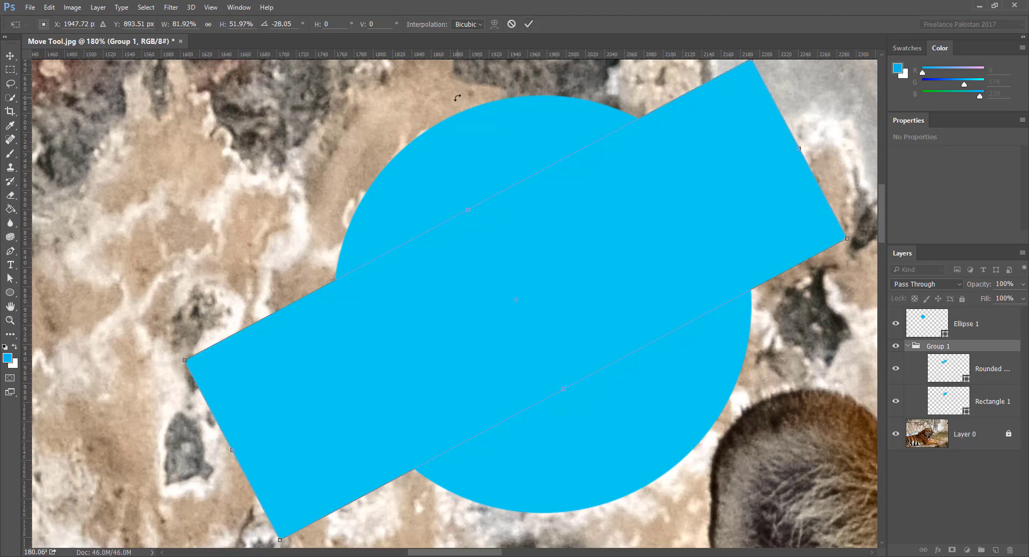
key("Return")
Step: Nudge Group 1 to the right and use the Move tool to center it horizontally over the circle
key("shift+Right")
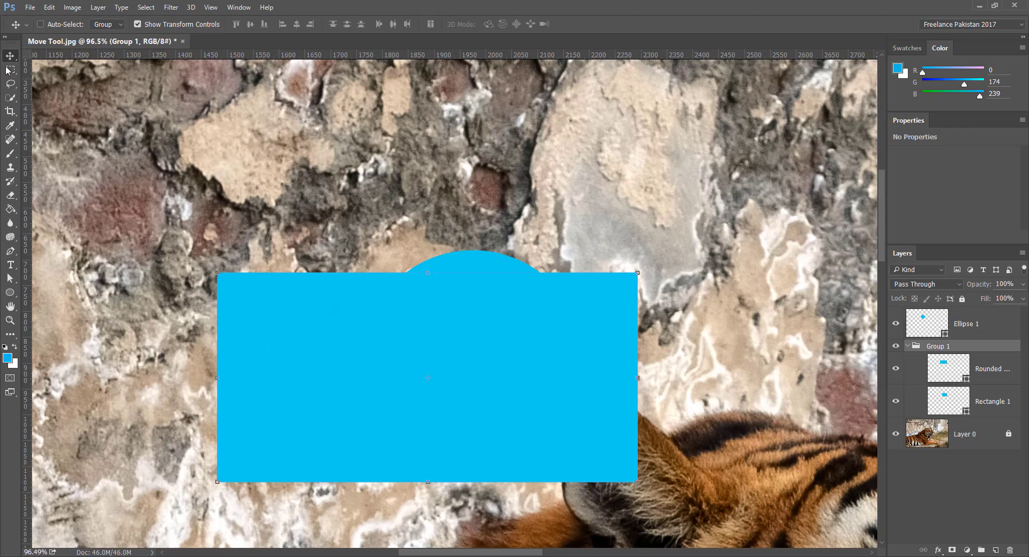
right_click(10, 60)
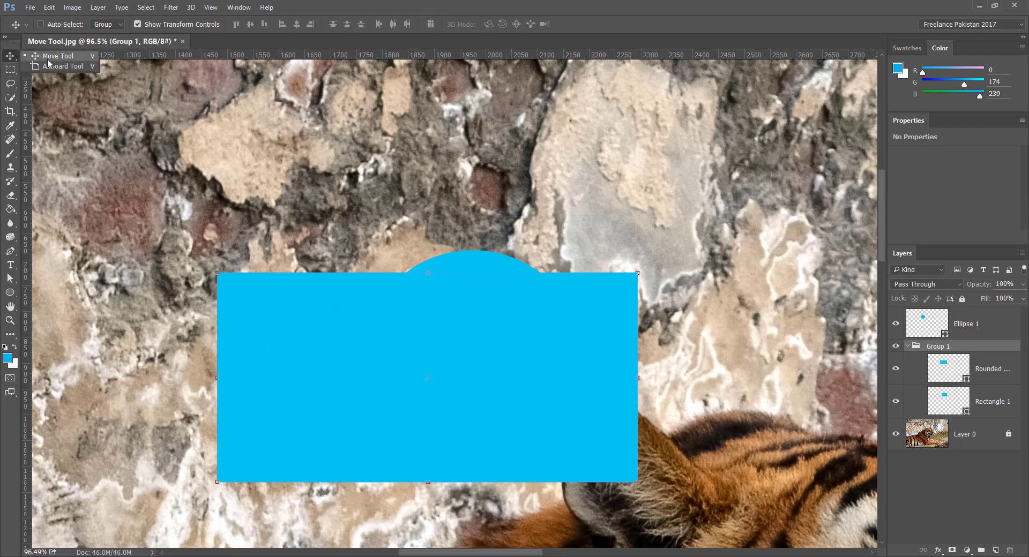
left_click_drag(443, 398, 488, 403)
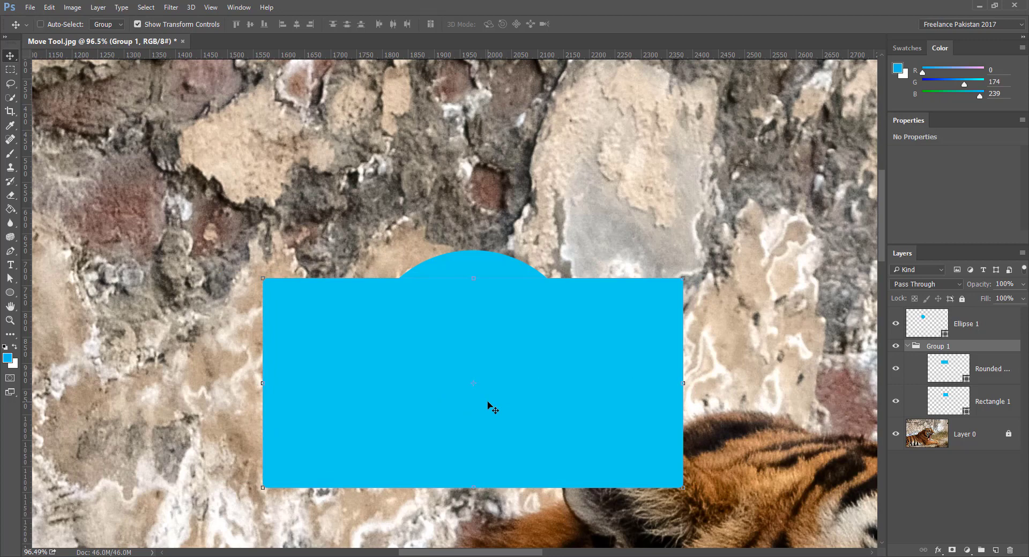